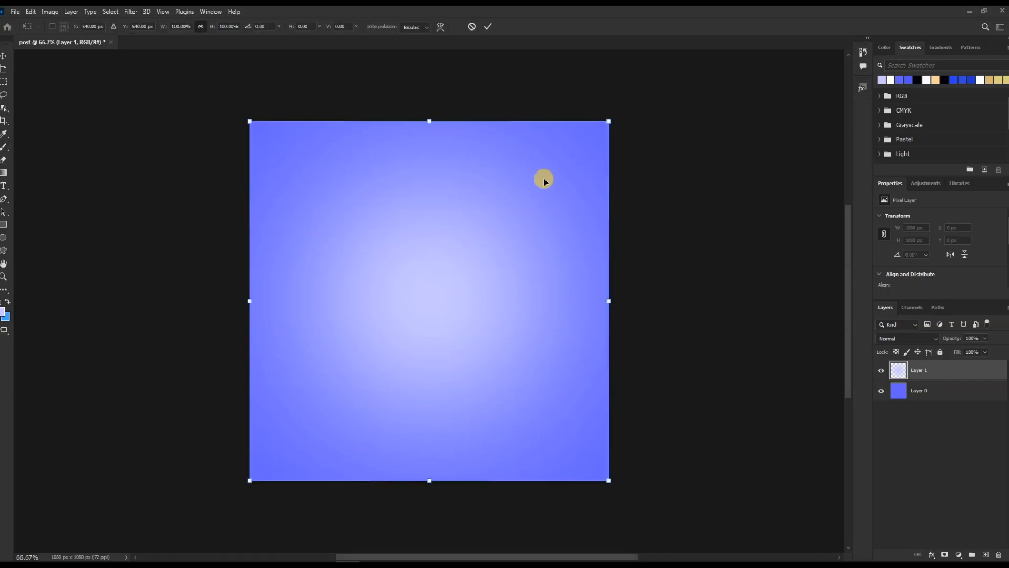
- Scale up the Layer 1 radial glow beyond the canvas edges and shift it slightly
{"action": "left_click_drag", "start_coordinate": [609, 122], "coordinate": [667, 73]}
{"action": "left_click_drag", "start_coordinate": [251, 478], "coordinate": [187, 519]}
{"action": "left_click_drag", "start_coordinate": [398, 329], "coordinate": [419, 323]}
{"action": "key", "text": "Return"}
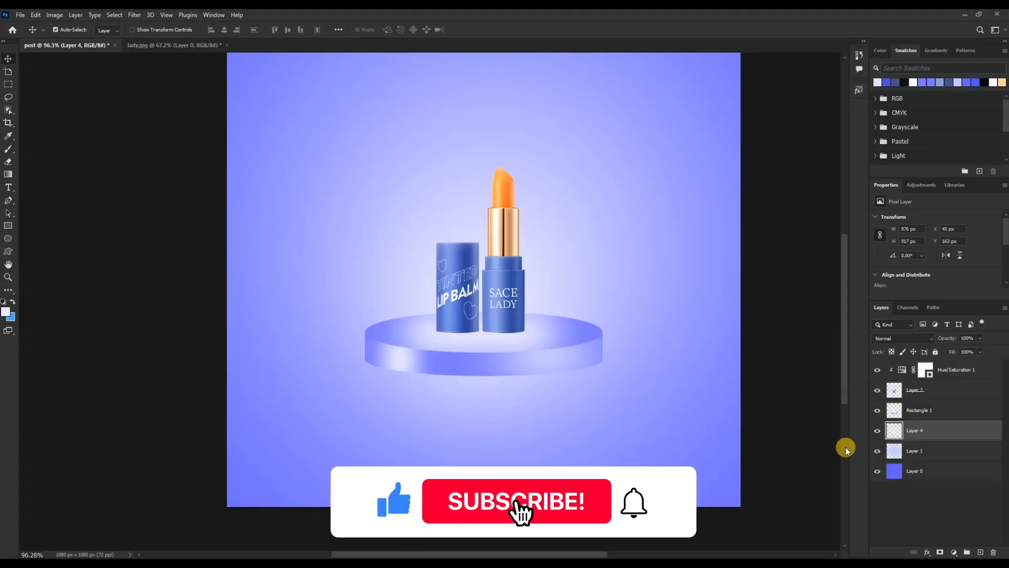
- Duplicate the Layer 4 glow and flatten the copy to about 133% width and 22% height, centred behind the podium
{"action": "left_click", "coordinate": [611, 377]}
{"action": "scroll", "coordinate": [527, 352], "scroll_direction": "down", "scroll_amount": 3}
{"action": "scroll", "coordinate": [545, 423], "scroll_direction": "up", "scroll_amount": 2}
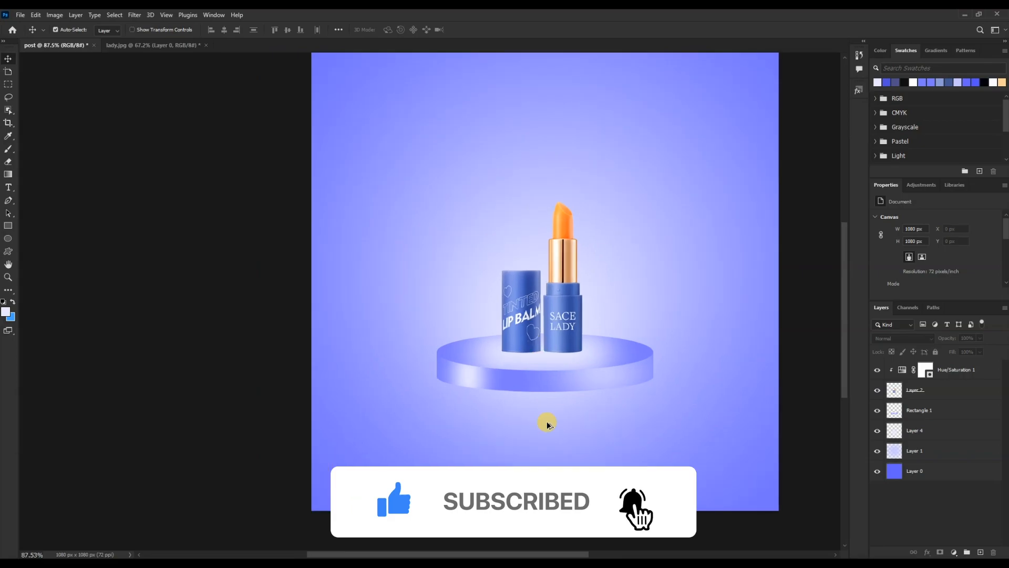
{"action": "left_click", "coordinate": [618, 240]}
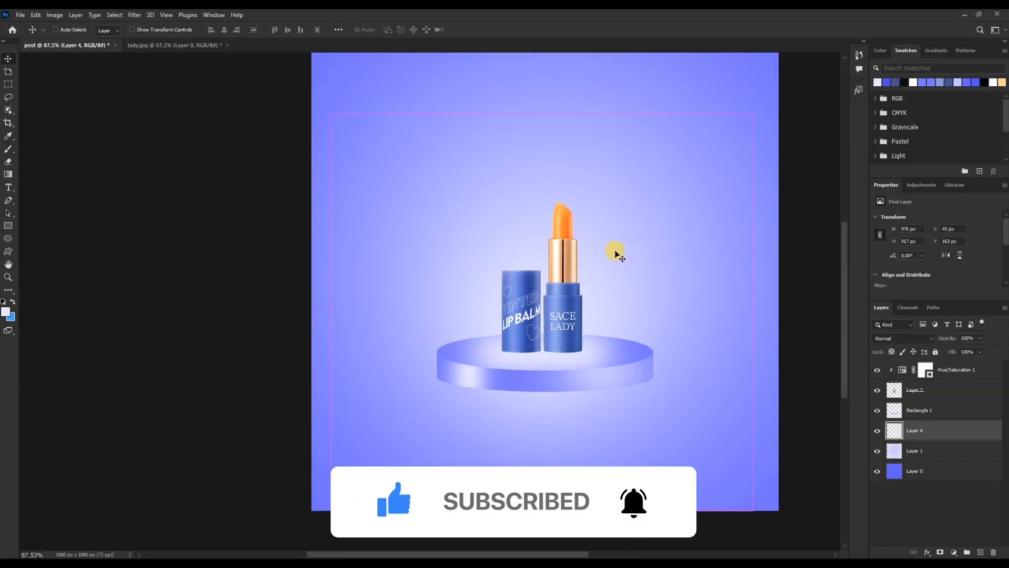
{"action": "key", "text": "ctrl+j"}
{"action": "key", "text": "ctrl+t"}
{"action": "left_click_drag", "start_coordinate": [544, 85], "coordinate": [500, 389]}
{"action": "left_click_drag", "start_coordinate": [757, 435], "coordinate": [813, 435]}
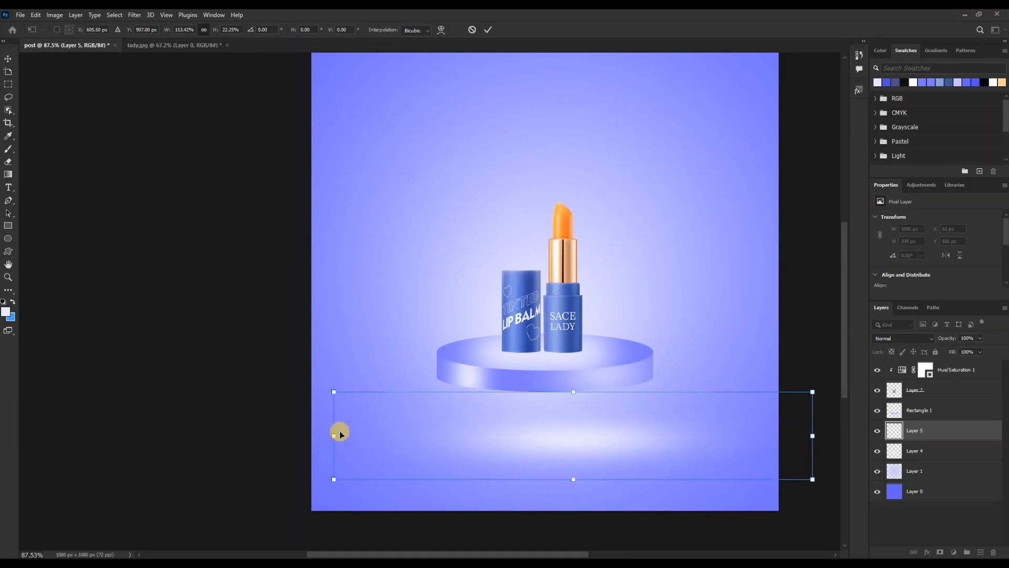
{"action": "left_click_drag", "start_coordinate": [335, 436], "coordinate": [254, 438]}
{"action": "left_click_drag", "start_coordinate": [531, 452], "coordinate": [541, 384]}
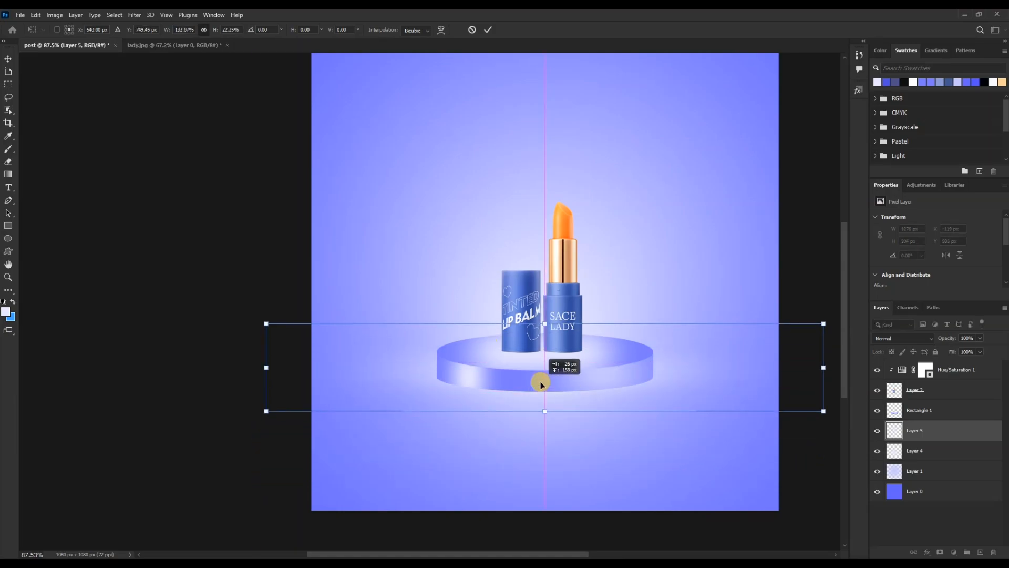
- Stretch the flattened glow past both canvas sides to about 2125 by 254 px and align it with the podium's base
{"action": "left_click_drag", "start_coordinate": [823, 367], "coordinate": [492, 363]}
{"action": "scroll", "coordinate": [584, 373], "scroll_direction": "down", "scroll_amount": 3}
{"action": "left_click_drag", "start_coordinate": [625, 405], "coordinate": [836, 408]}
{"action": "left_click_drag", "start_coordinate": [480, 356], "coordinate": [606, 361]}
{"action": "key", "text": "Return"}
{"action": "scroll", "coordinate": [720, 367], "scroll_direction": "down", "scroll_amount": 4}
{"action": "scroll", "coordinate": [176, 316], "scroll_direction": "up", "scroll_amount": 5}
{"action": "key", "text": "ctrl+t"}
{"action": "left_click_drag", "start_coordinate": [529, 380], "coordinate": [555, 362]}
{"action": "key", "text": "Return"}
{"action": "scroll", "coordinate": [635, 396], "scroll_direction": "down", "scroll_amount": 1}
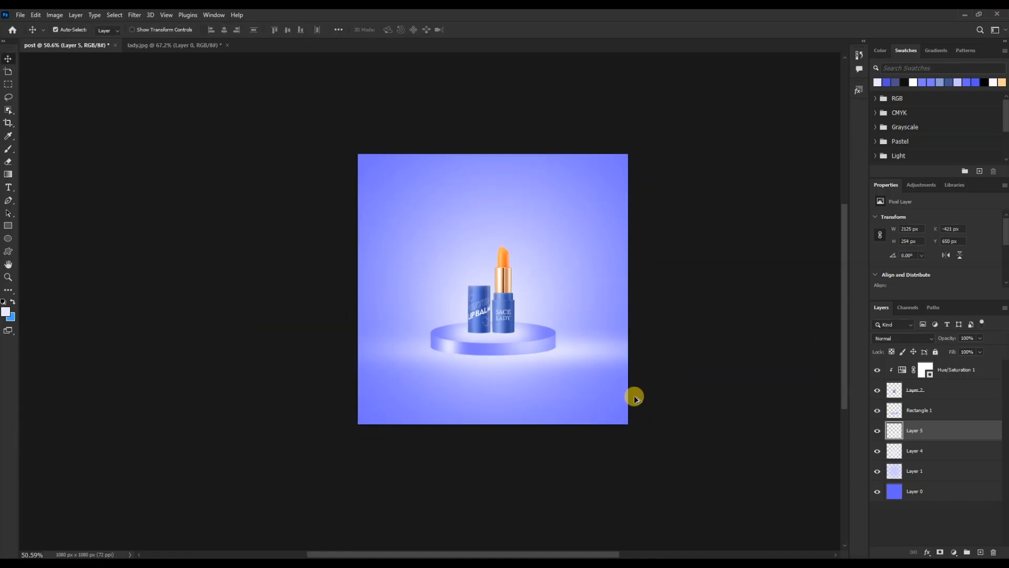
- Add a layer above Hue/Saturation 1 and outline a small wavy ribbon about 111 by 103 px with the Pen tool, up and right of the lipstick
{"action": "scroll", "coordinate": [172, 264], "scroll_direction": "up", "scroll_amount": 5}
{"action": "scroll", "coordinate": [626, 291], "scroll_direction": "up", "scroll_amount": 1}
{"action": "left_click_drag", "start_coordinate": [627, 290], "coordinate": [670, 276]}
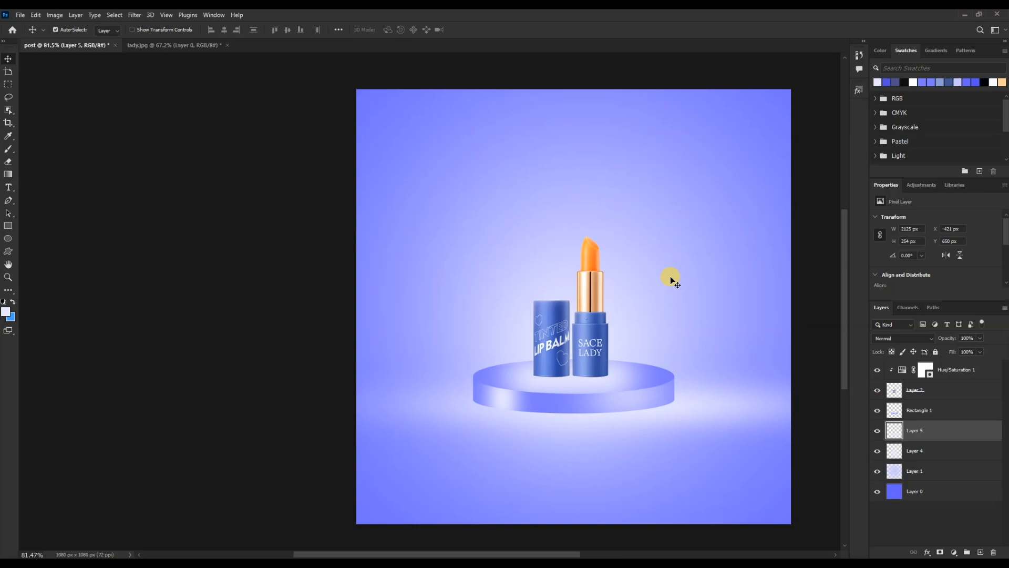
{"action": "scroll", "coordinate": [565, 257], "scroll_direction": "up", "scroll_amount": 1}
{"action": "left_click", "coordinate": [975, 374]}
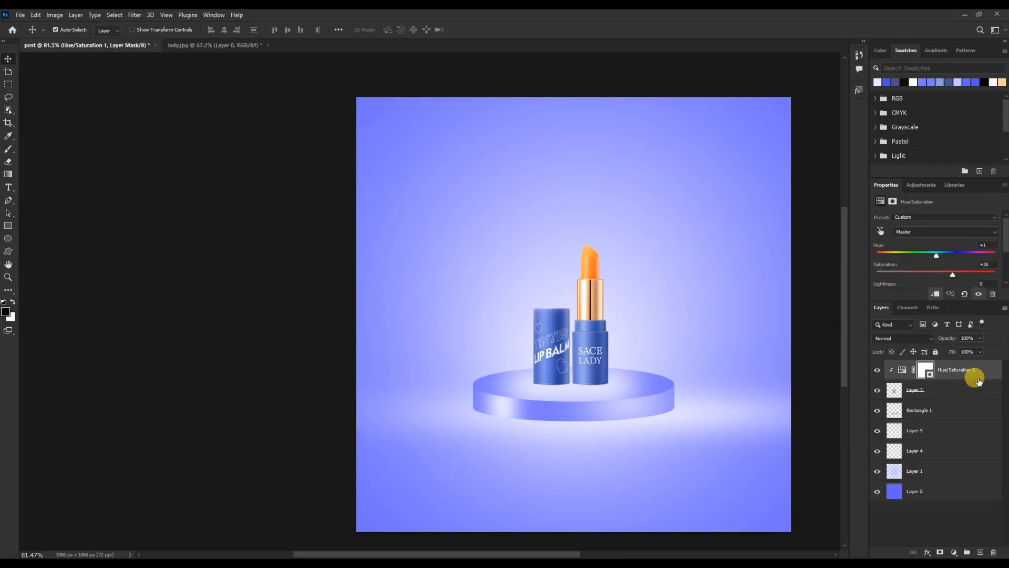
{"action": "key", "text": "ctrl+shift+alt+n"}
{"action": "scroll", "coordinate": [597, 216], "scroll_direction": "up", "scroll_amount": 2}
{"action": "scroll", "coordinate": [652, 141], "scroll_direction": "down", "scroll_amount": 1}
{"action": "key", "text": "p"}
{"action": "left_click", "coordinate": [620, 183]}
{"action": "left_click_drag", "start_coordinate": [643, 169], "coordinate": [650, 154]}
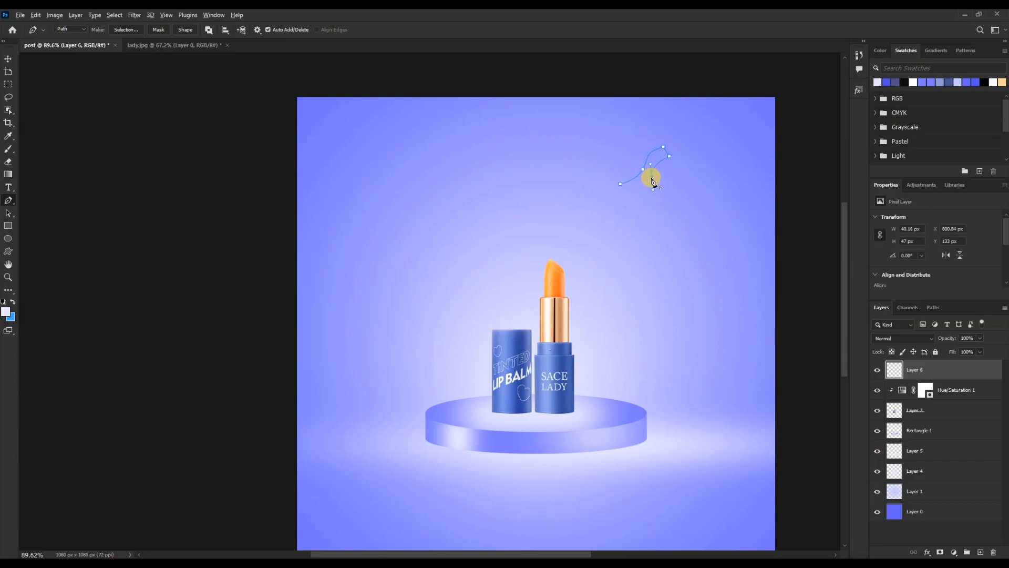
{"action": "left_click_drag", "start_coordinate": [613, 193], "coordinate": [609, 193]}
{"action": "left_click", "coordinate": [627, 193], "text": "alt"}
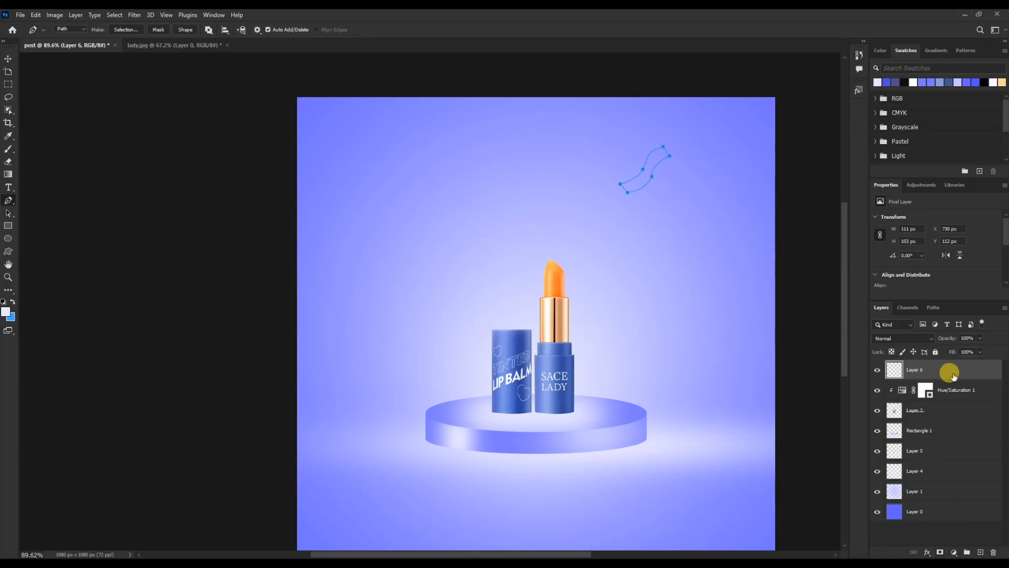
- Convert the ribbon path to a shape and fill it with the dark blue 3953a6 sampled from the lip balm tube
{"action": "left_click", "coordinate": [184, 30]}
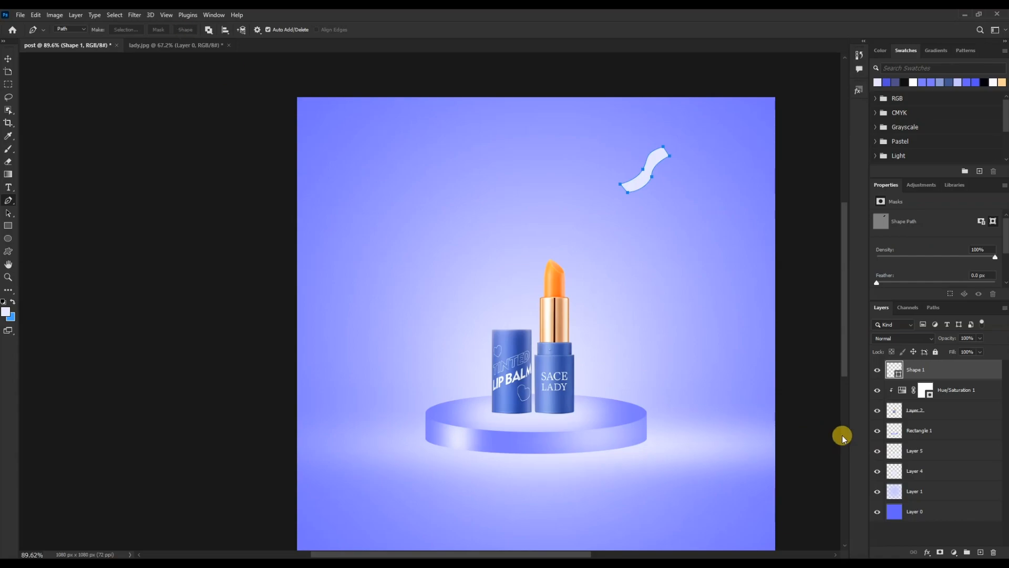
{"action": "double_click", "coordinate": [897, 372]}
{"action": "left_click", "coordinate": [559, 351]}
{"action": "left_click", "coordinate": [867, 229]}
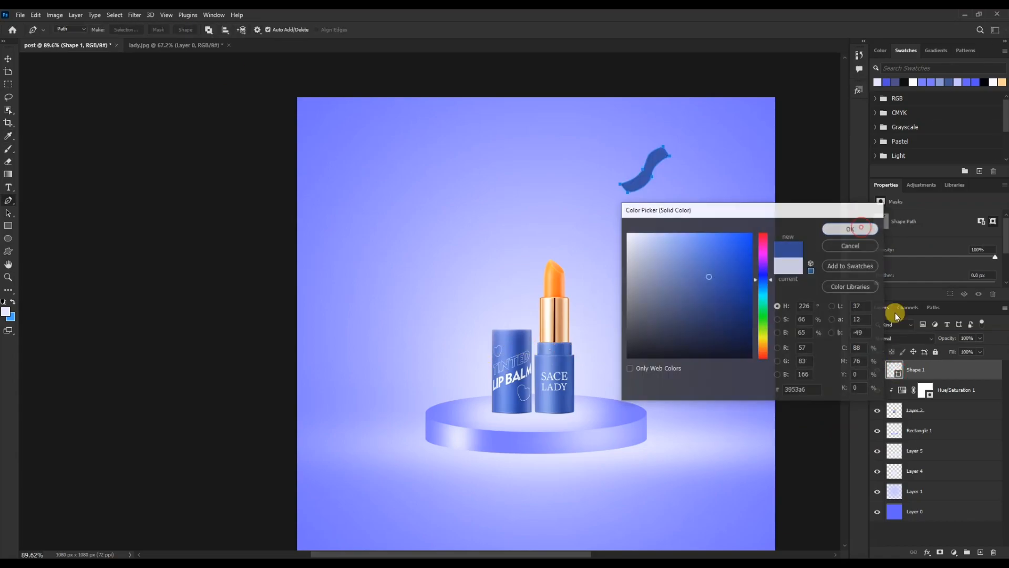
- Draw a light rectangle about 72 by 19 px across the lower part of the ribbon, rotated about 33°
{"action": "left_click", "coordinate": [981, 552]}
{"action": "left_click", "coordinate": [8, 201]}
{"action": "left_click", "coordinate": [8, 226]}
{"action": "left_click_drag", "start_coordinate": [630, 167], "coordinate": [662, 183]}
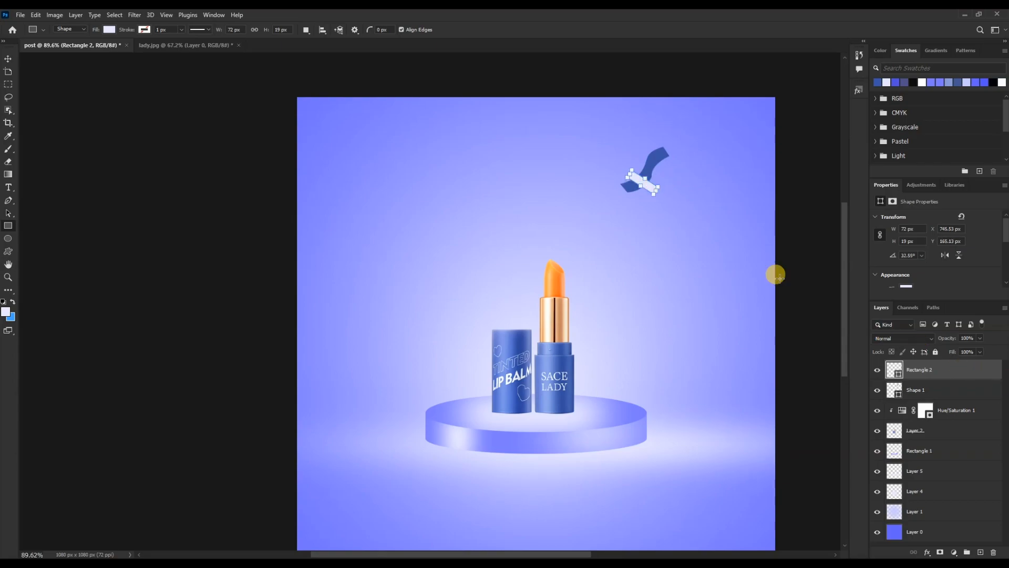
- Blur the light rectangle and clip it to the ribbon shape as a soft highlight
{"action": "left_click", "coordinate": [135, 15]}
{"action": "left_click", "coordinate": [139, 25]}
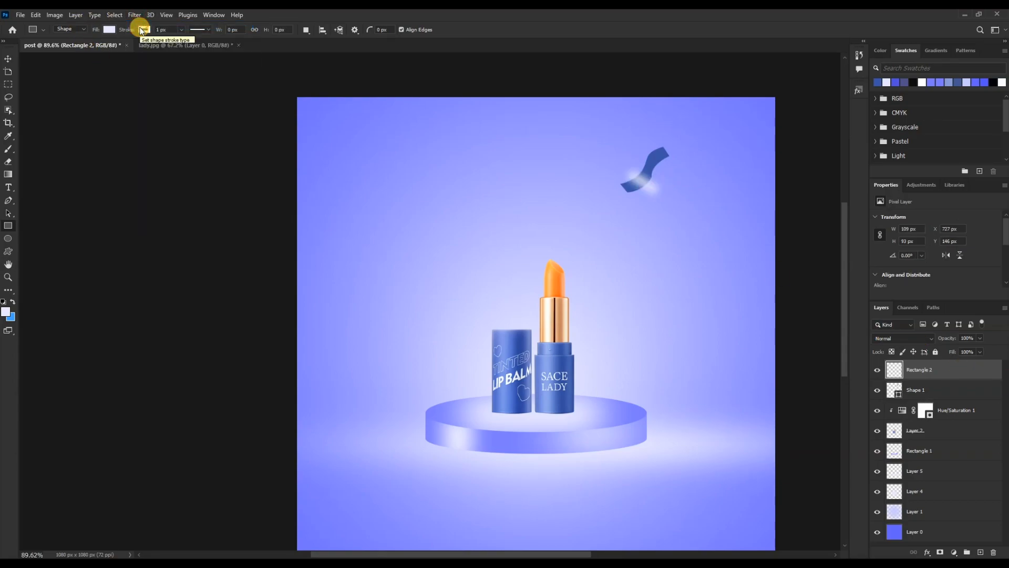
{"action": "key", "text": "v"}
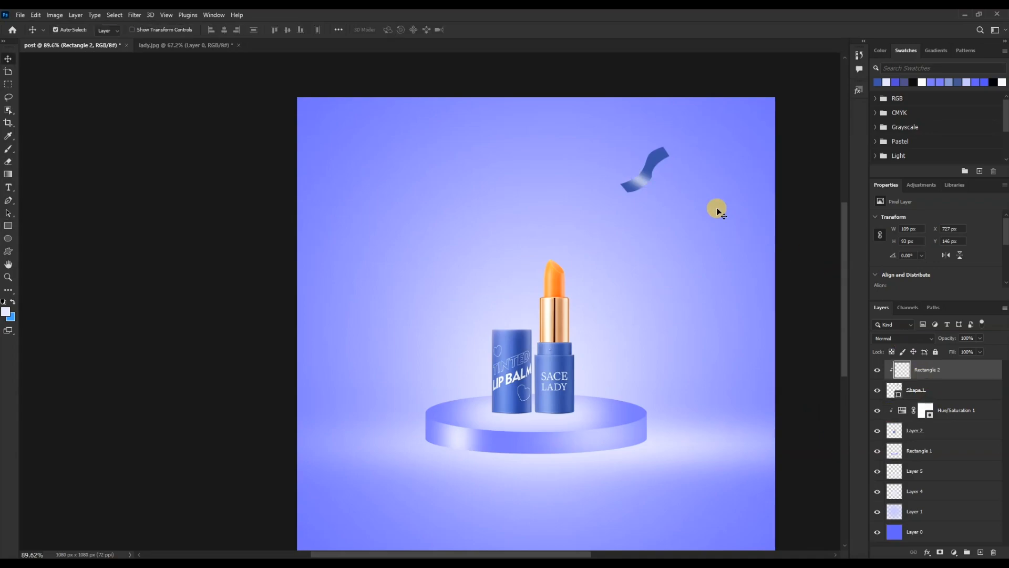
- Copy the highlight onto the ribbon's upper end and merge the highlights with the ribbon into one layer
{"action": "left_click_drag", "start_coordinate": [643, 183], "coordinate": [661, 159]}
{"action": "left_click", "coordinate": [958, 412], "text": "shift"}
{"action": "key", "text": "ctrl+e"}
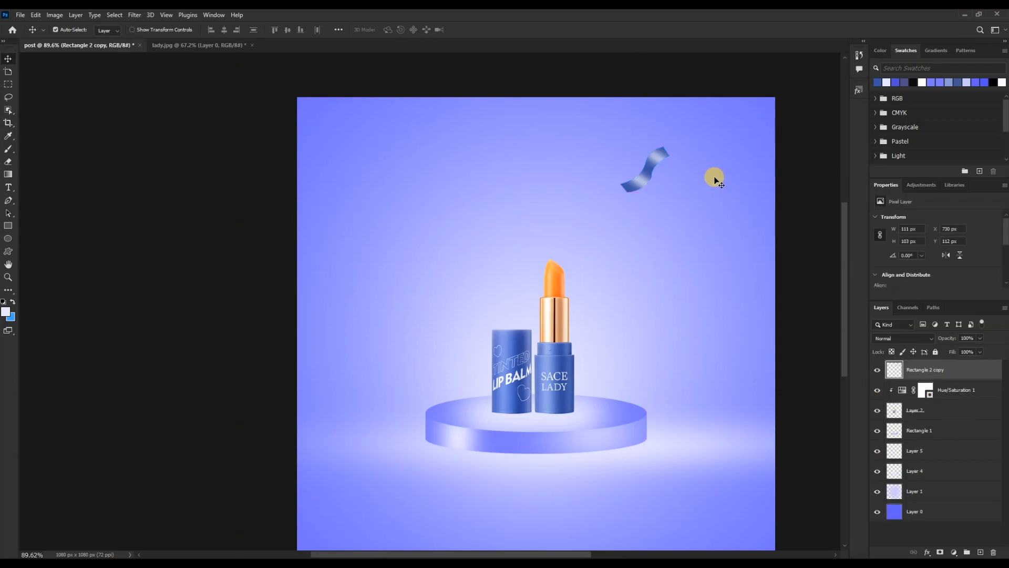
- Duplicate the ribbon, enlarge the copy to about 232%, flip it horizontally and place it across the canvas's left edge
{"action": "scroll", "coordinate": [504, 218], "scroll_direction": "down", "scroll_amount": 3}
{"action": "scroll", "coordinate": [506, 220], "scroll_direction": "up", "scroll_amount": 3}
{"action": "left_click_drag", "start_coordinate": [620, 181], "coordinate": [652, 165]}
{"action": "left_click_drag", "start_coordinate": [458, 168], "coordinate": [442, 118]}
{"action": "key", "text": "ctrl+t"}
{"action": "left_click_drag", "start_coordinate": [398, 154], "coordinate": [349, 197]}
{"action": "right_click", "coordinate": [349, 198]}
{"action": "left_click", "coordinate": [387, 389]}
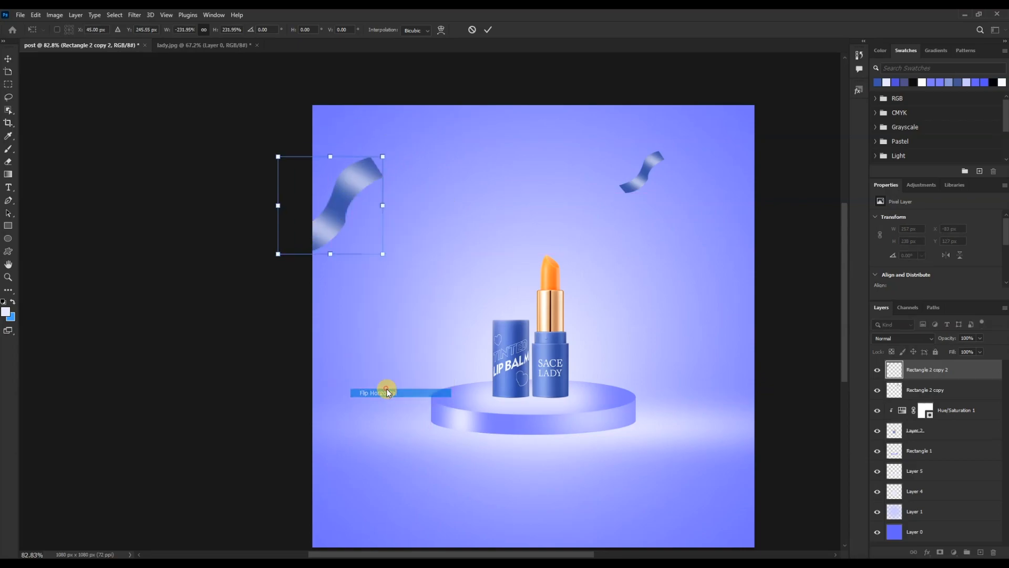
{"action": "left_click_drag", "start_coordinate": [365, 237], "coordinate": [379, 241]}
{"action": "key", "text": "Return"}
{"action": "scroll", "coordinate": [613, 301], "scroll_direction": "down", "scroll_amount": 2}
{"action": "scroll", "coordinate": [444, 273], "scroll_direction": "down", "scroll_amount": 1}
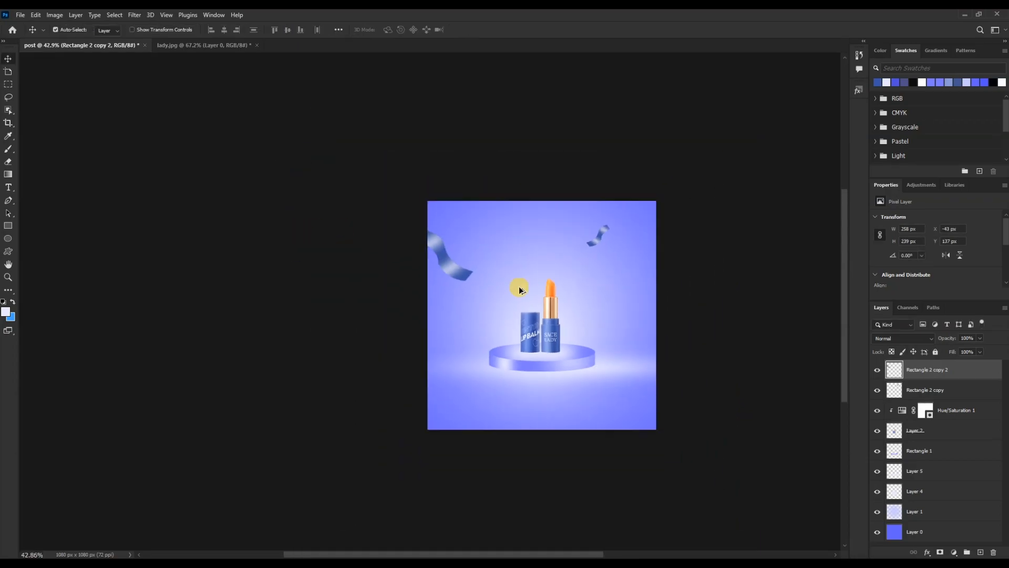
{"action": "scroll", "coordinate": [578, 297], "scroll_direction": "up", "scroll_amount": 2}
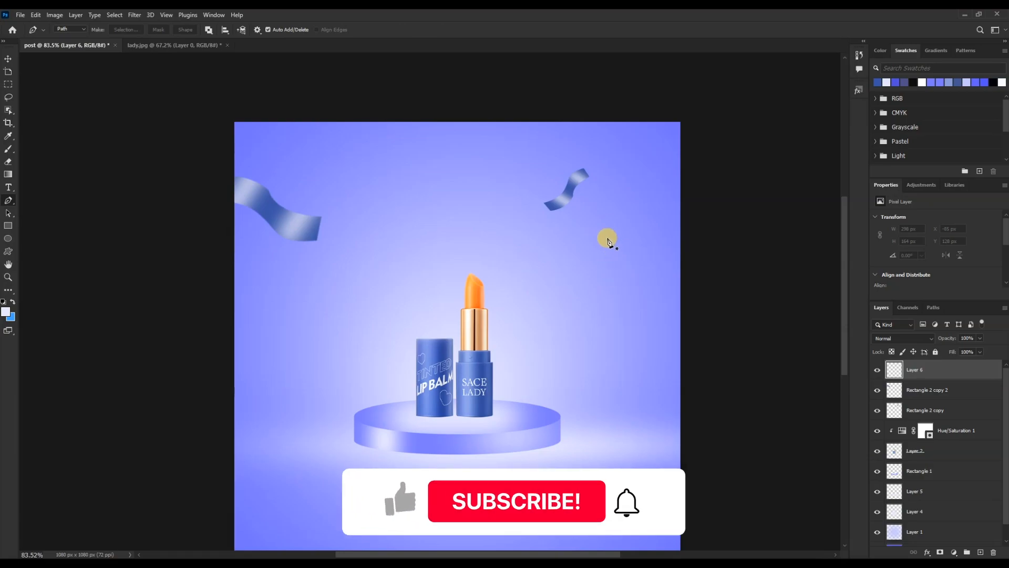
{"action": "left_click", "coordinate": [608, 246]}
{"action": "left_click_drag", "start_coordinate": [630, 251], "coordinate": [606, 214]}
{"action": "left_click", "coordinate": [634, 260], "text": "alt"}
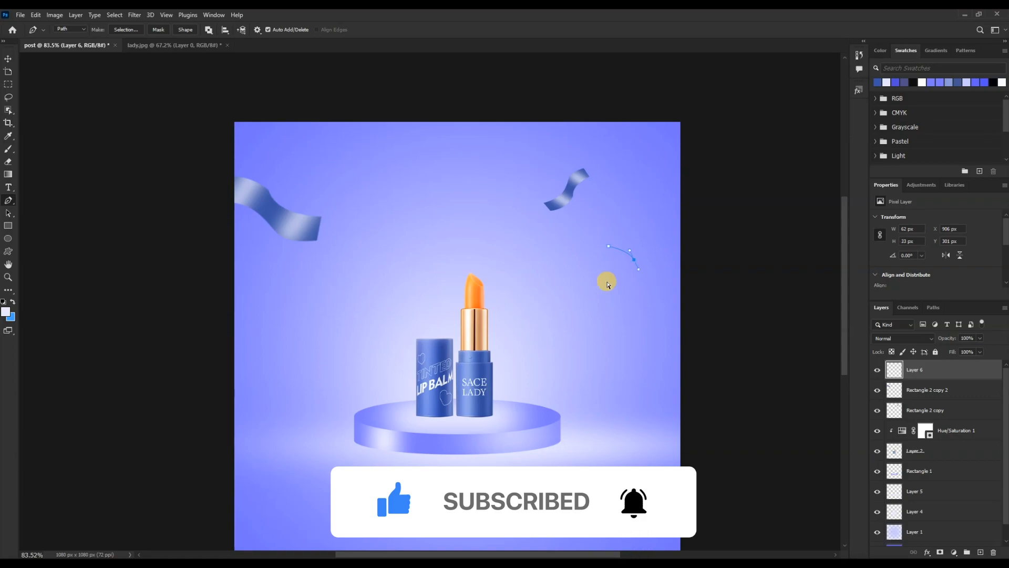
{"action": "key", "text": "ctrl+z"}
{"action": "key", "text": "ctrl+z"}
- Draw a small curved triangular confetti piece about 88 px wide below the small ribbon with the Pen tool and fill it dark blue
{"action": "left_click", "coordinate": [584, 264]}
{"action": "left_click_drag", "start_coordinate": [622, 266], "coordinate": [603, 259]}
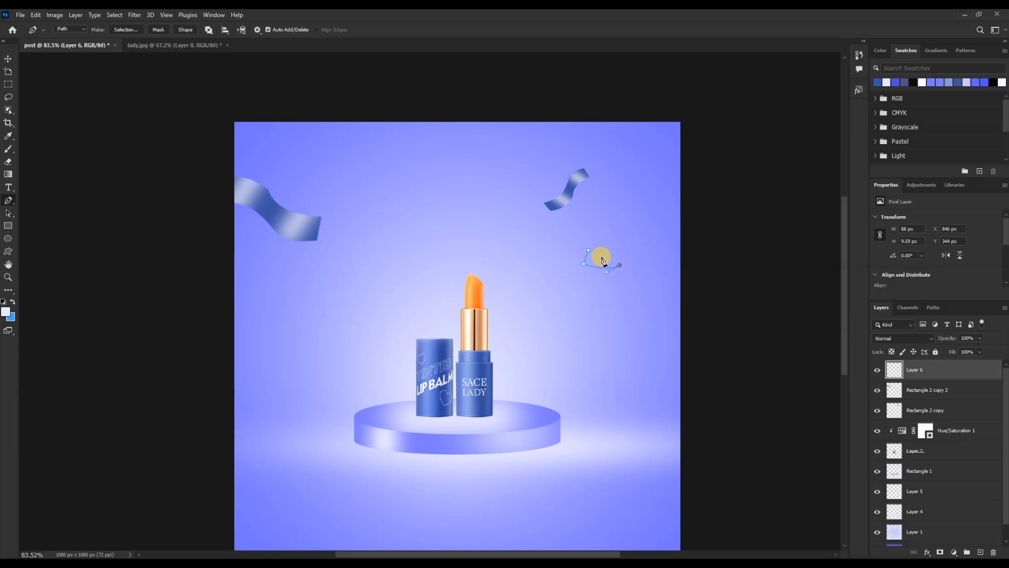
{"action": "left_click", "coordinate": [187, 31]}
{"action": "double_click", "coordinate": [897, 373]}
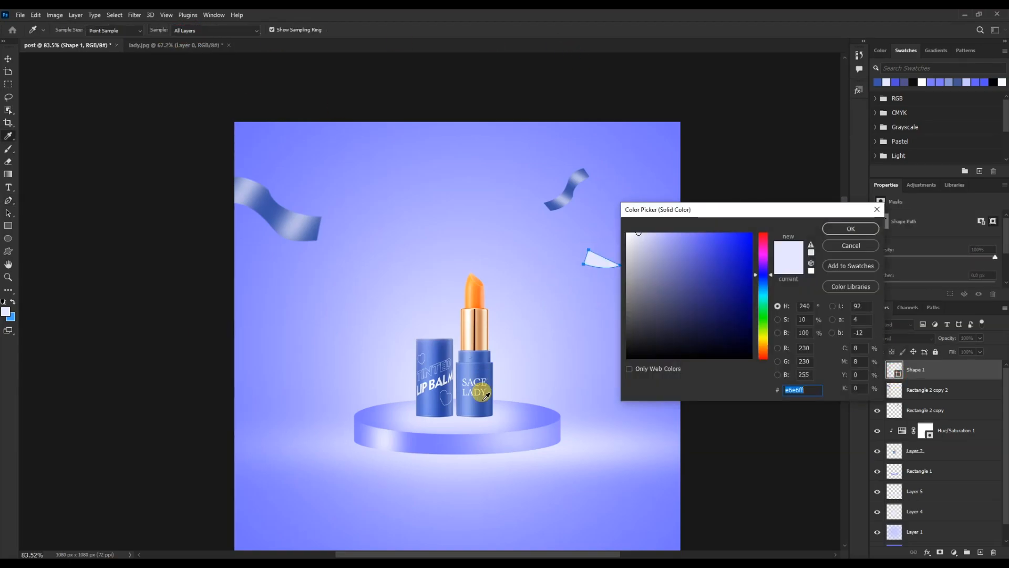
{"action": "left_click", "coordinate": [557, 415]}
{"action": "left_click", "coordinate": [830, 228]}
{"action": "left_click", "coordinate": [8, 58]}
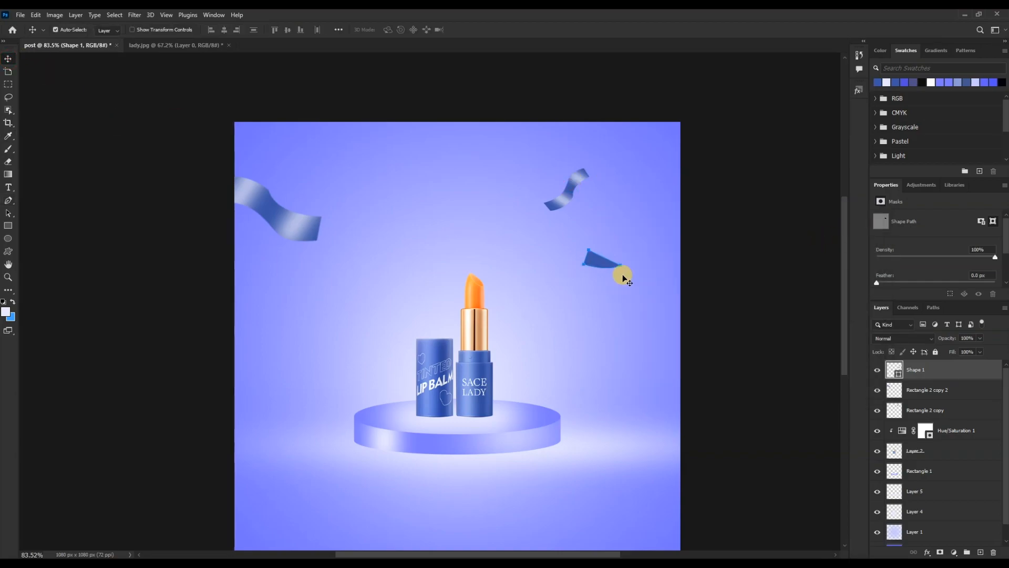
- Duplicate the triangular confetti piece and recolour the copy white
{"action": "left_click_drag", "start_coordinate": [602, 263], "coordinate": [584, 221]}
{"action": "scroll", "coordinate": [631, 280], "scroll_direction": "down", "scroll_amount": 1}
{"action": "double_click", "coordinate": [897, 373]}
{"action": "left_click", "coordinate": [867, 228]}
- Rasterize the white confetti copy and apply a Gaussian Blur with a radius of 8.8 pixels
{"action": "left_click", "coordinate": [135, 14]}
{"action": "left_click", "coordinate": [279, 177]}
{"action": "left_click", "coordinate": [547, 212]}
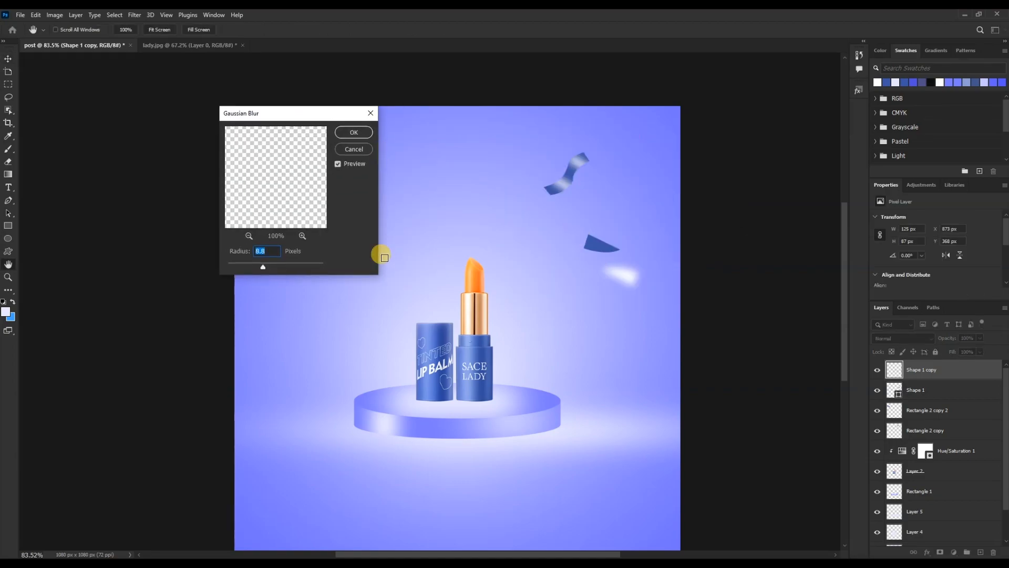
{"action": "left_click", "coordinate": [342, 131]}
- Rotate the blurred copy about 117° over the triangular piece and clip it to that piece as a highlight
{"action": "left_click_drag", "start_coordinate": [624, 276], "coordinate": [589, 299]}
{"action": "key", "text": "ctrl+t"}
{"action": "key", "text": "Return"}
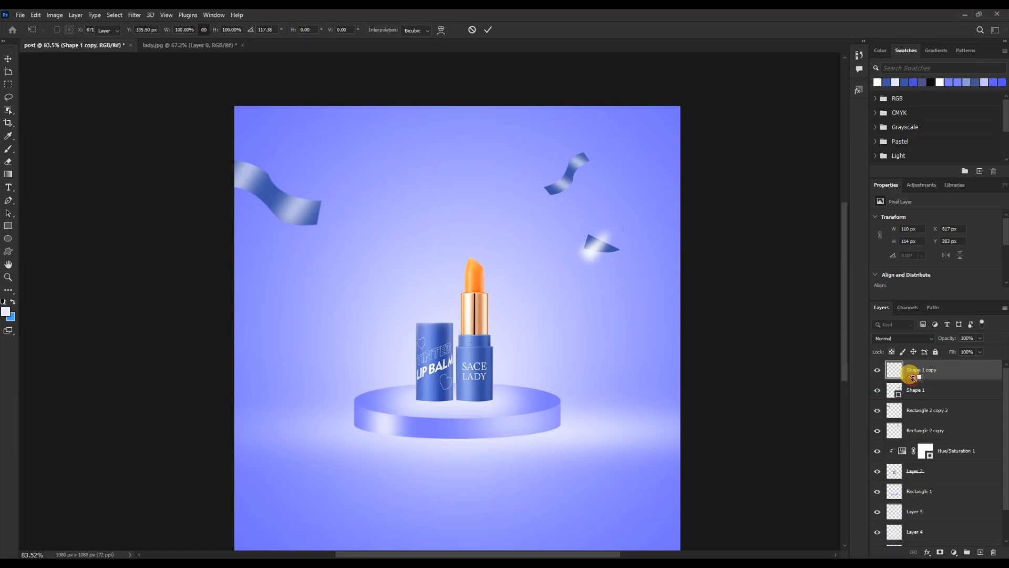
{"action": "left_click", "coordinate": [911, 378], "text": "alt"}
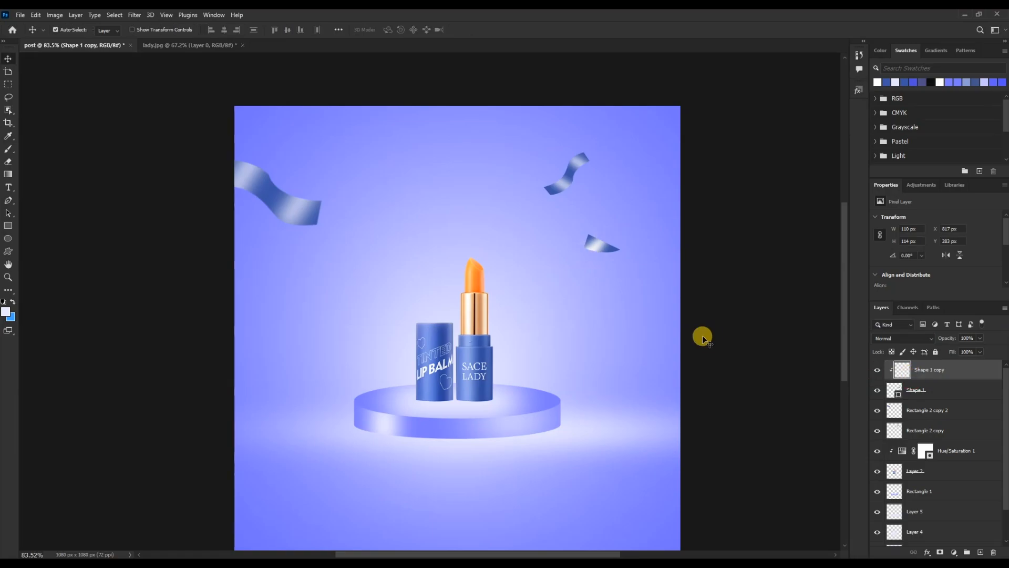
- Select the triangular piece together with its clipped highlight and merge them into one layer
{"action": "left_click", "coordinate": [601, 247], "text": "ctrl"}
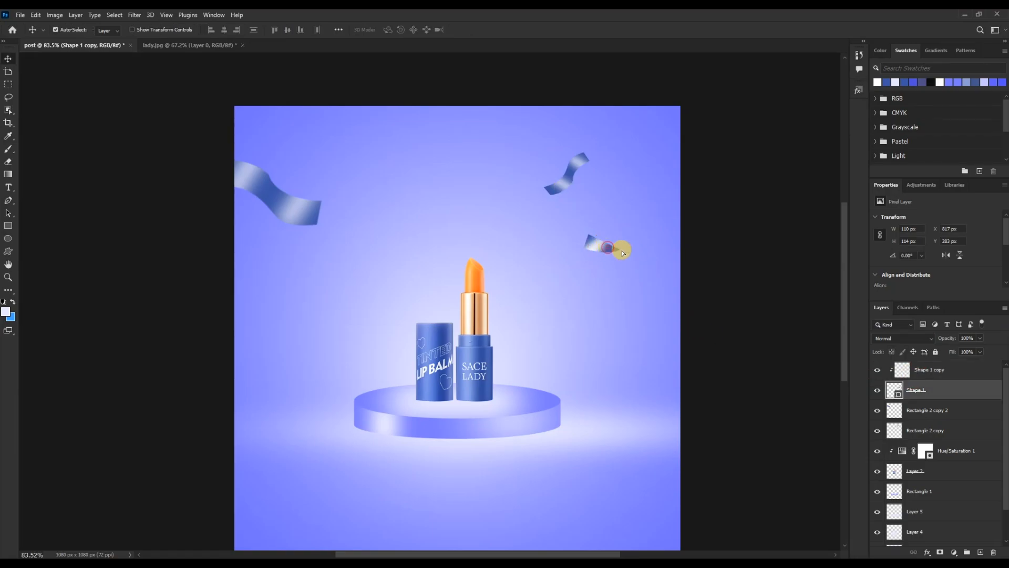
{"action": "left_click", "coordinate": [955, 372], "text": "shift"}
{"action": "key", "text": "ctrl+t"}
{"action": "key", "text": "Return"}
{"action": "key", "text": "ctrl+e"}
- Duplicate the triangular confetti, enlarge the copy to about 293%, rotate it about 142° and place it in the canvas's lower-right corner
{"action": "left_click_drag", "start_coordinate": [604, 248], "coordinate": [203, 355]}
{"action": "key", "text": "ctrl+t"}
{"action": "left_click_drag", "start_coordinate": [312, 261], "coordinate": [392, 246]}
{"action": "left_click_drag", "start_coordinate": [356, 247], "coordinate": [658, 495]}
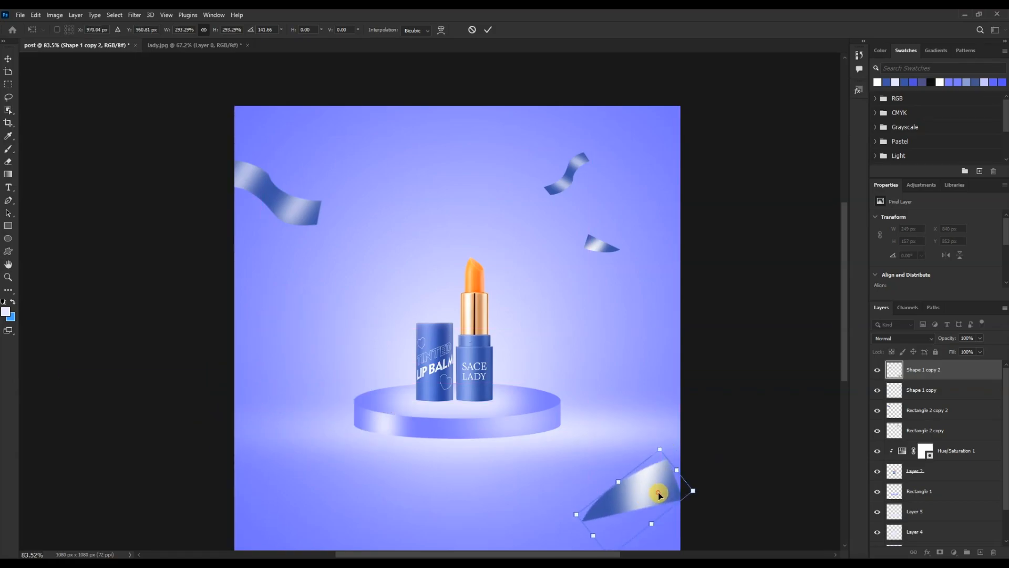
{"action": "key", "text": "Return"}
- Move the small wavy ribbon slightly up and right, to about X 779 px and Y 77 px
{"action": "scroll", "coordinate": [737, 435], "scroll_direction": "down", "scroll_amount": 6}
{"action": "scroll", "coordinate": [507, 393], "scroll_direction": "up", "scroll_amount": 1}
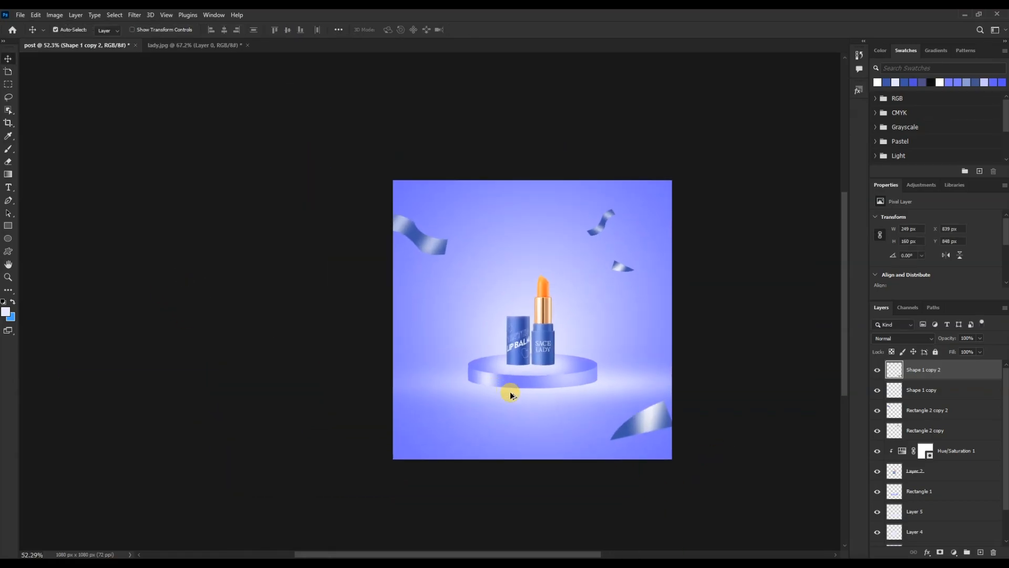
{"action": "scroll", "coordinate": [506, 393], "scroll_direction": "up", "scroll_amount": 1}
{"action": "left_click_drag", "start_coordinate": [611, 220], "coordinate": [619, 209]}
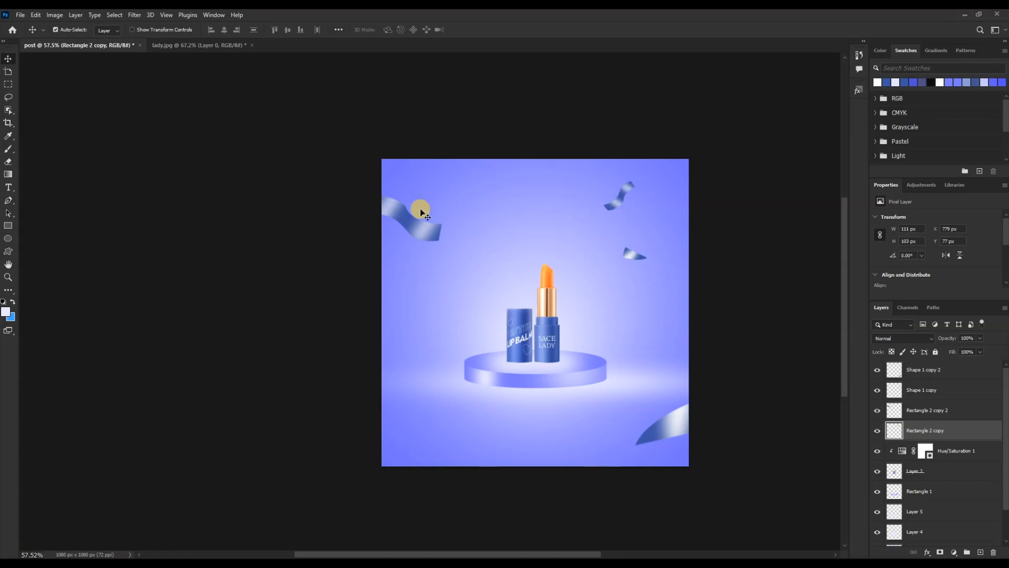
- Draw another wavy ribbon shape beside the large left ribbon with the Pen tool and fill it dark blue
{"action": "scroll", "coordinate": [469, 213], "scroll_direction": "up", "scroll_amount": 3}
{"action": "left_click", "coordinate": [8, 201]}
{"action": "left_click_drag", "start_coordinate": [392, 183], "coordinate": [404, 172]}
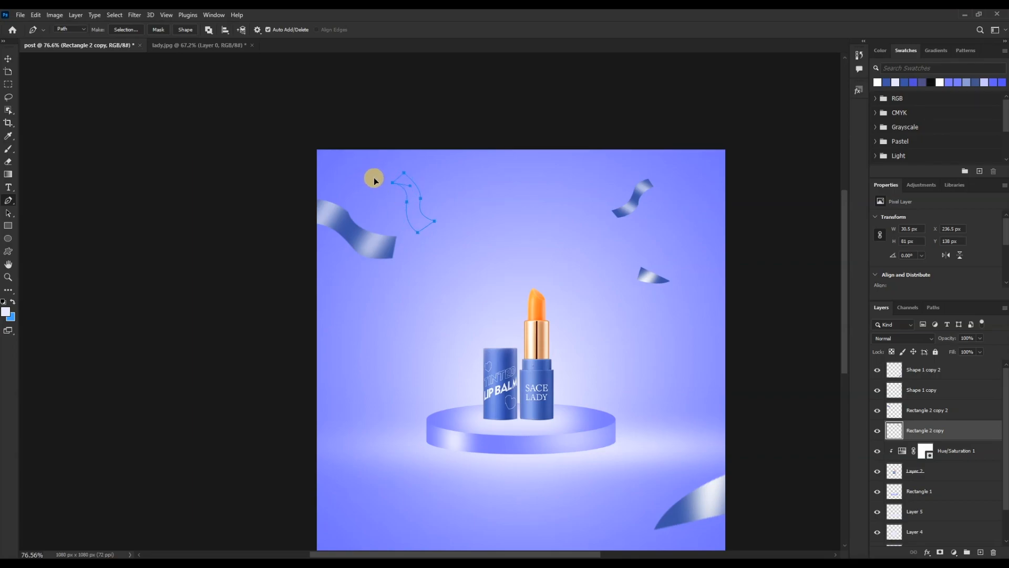
{"action": "left_click", "coordinate": [185, 30]}
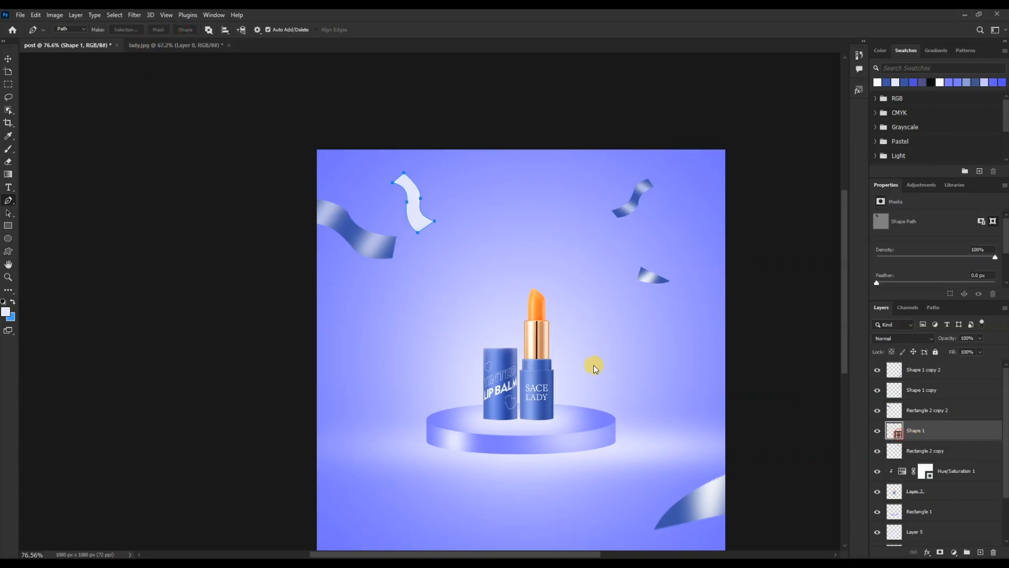
{"action": "left_click", "coordinate": [352, 221]}
{"action": "left_click", "coordinate": [851, 227]}
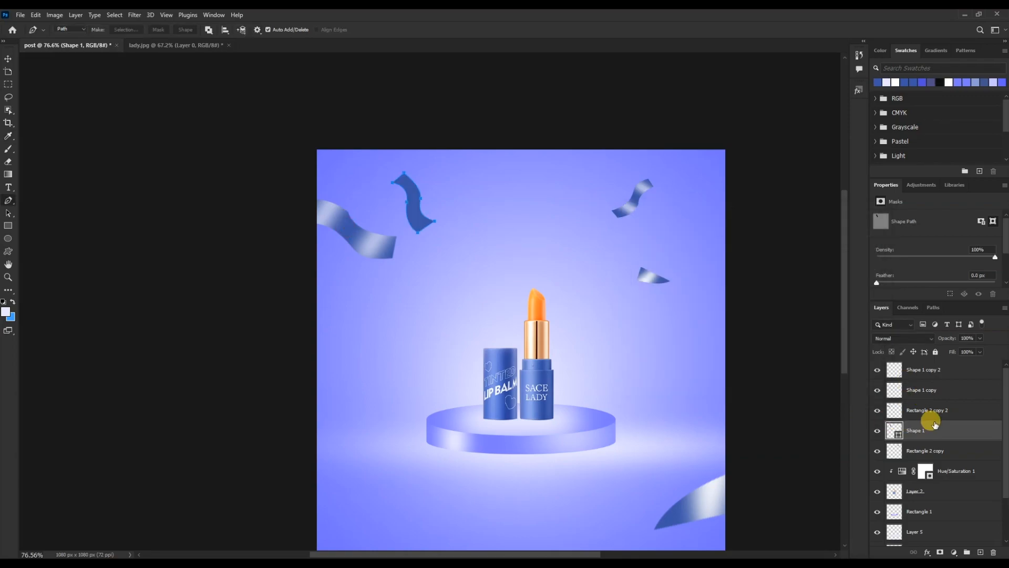
- Duplicate the new dark blue ribbon shape and recolour the copy white
{"action": "key", "text": "ctrl+j"}
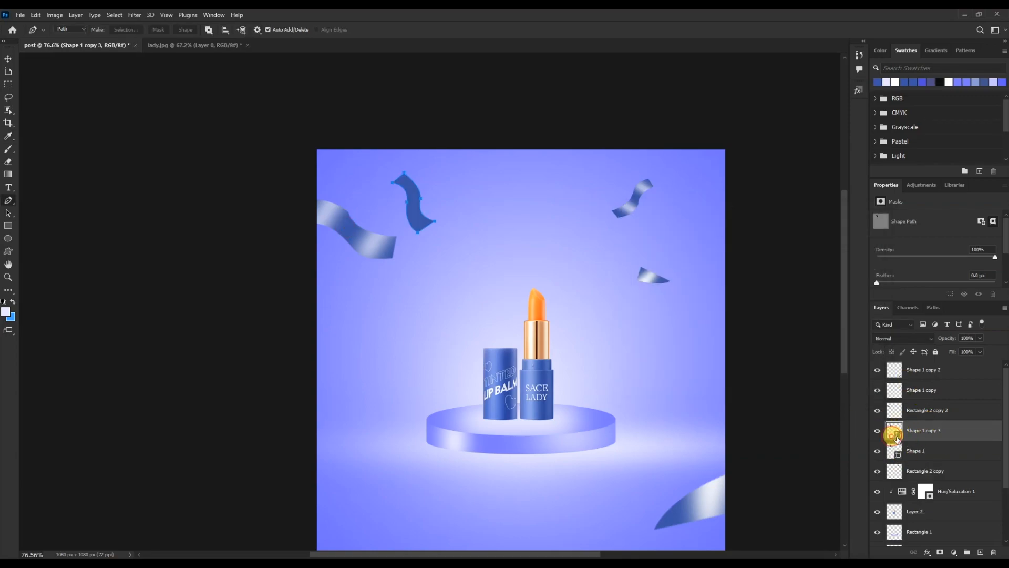
{"action": "double_click", "coordinate": [893, 434]}
{"action": "left_click", "coordinate": [633, 221]}
{"action": "left_click", "coordinate": [846, 227]}
- Rotate the white ribbon copy about 74° and position it crosswise over the dark blue ribbon
{"action": "left_click_drag", "start_coordinate": [434, 168], "coordinate": [473, 221]}
{"action": "left_click_drag", "start_coordinate": [422, 201], "coordinate": [429, 209]}
{"action": "double_click", "coordinate": [430, 209]}
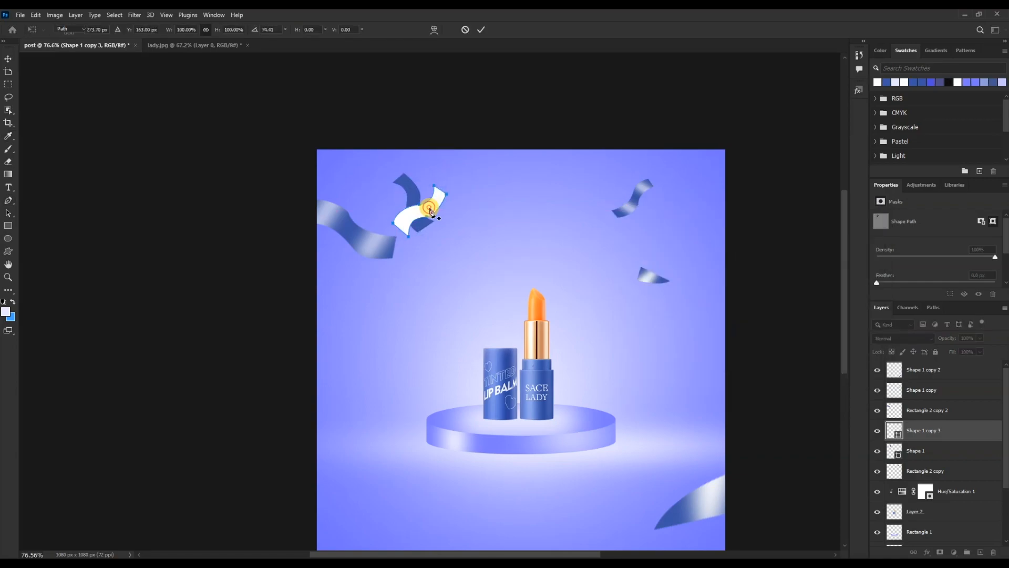
- Reapply the last Gaussian Blur to the white ribbon copy and clip it to the dark blue ribbon beneath
{"action": "left_click", "coordinate": [135, 14]}
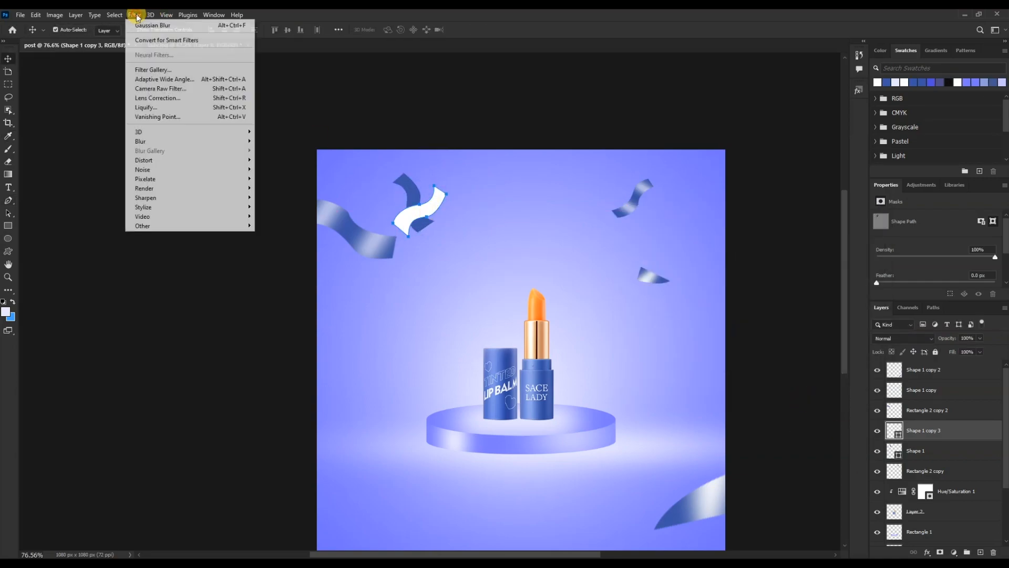
{"action": "left_click", "coordinate": [152, 24]}
{"action": "left_click", "coordinate": [934, 438], "text": "alt"}
- Merge the dark blue ribbon with its highlight and place a copy, scaled to about 41% and rotated about -60°, beside the lipstick
{"action": "left_click_drag", "start_coordinate": [415, 214], "coordinate": [596, 362]}
{"action": "left_click", "coordinate": [415, 213]}
{"action": "left_click", "coordinate": [928, 432]}
{"action": "left_click", "coordinate": [937, 473], "text": "shift"}
{"action": "key", "text": "ctrl+e"}
{"action": "key", "text": "ctrl+t"}
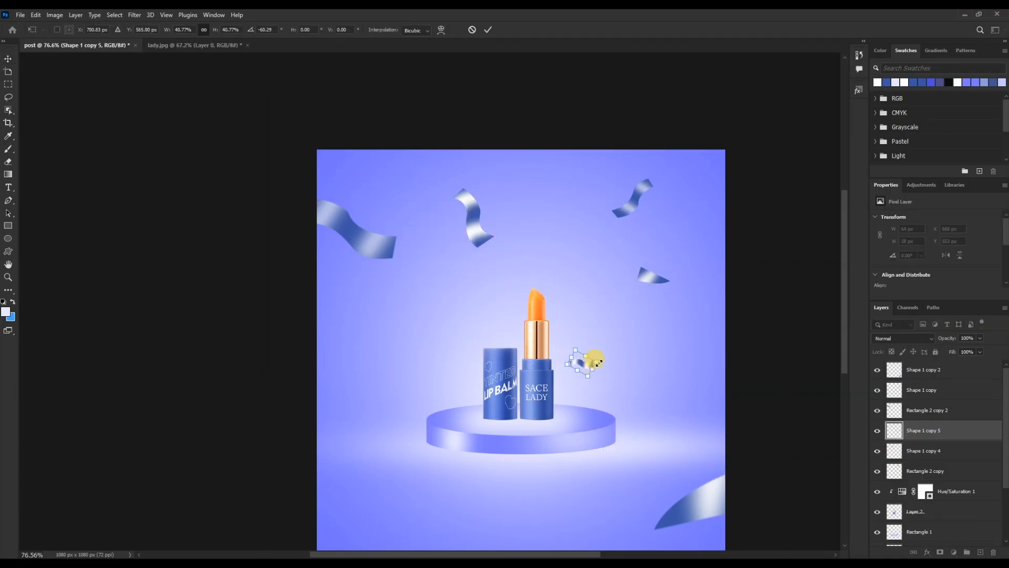
{"action": "key", "text": "Return"}
- Place another rotated ribbon copy, 159 × 122 px, beside the podium's left end at about X 217 px and Y 566 px
{"action": "left_click_drag", "start_coordinate": [593, 326], "coordinate": [439, 402]}
{"action": "key", "text": "ctrl+t"}
{"action": "double_click", "coordinate": [437, 389]}
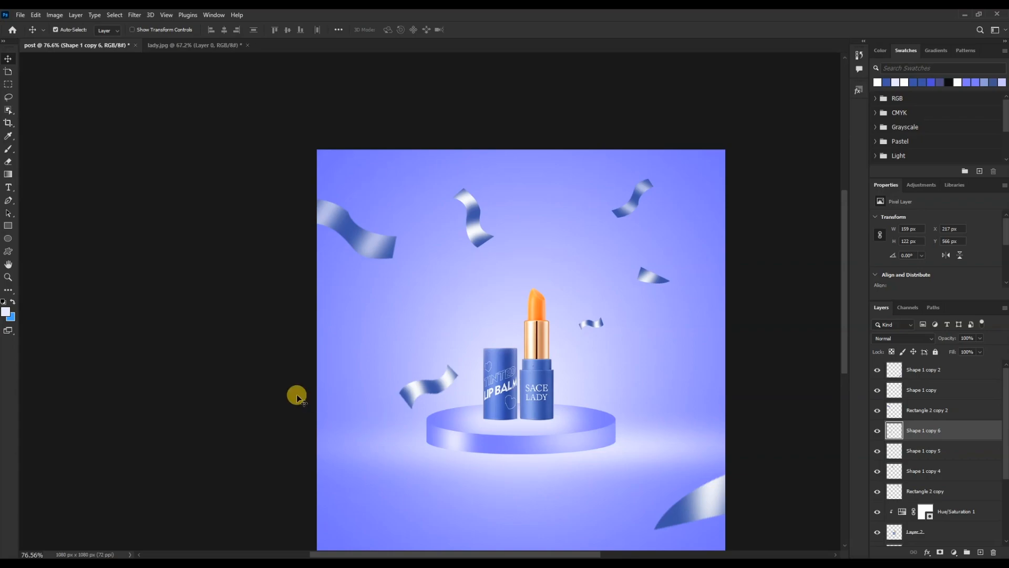
- Copy the small curved confetti piece to the canvas's lower-left corner and shift the upper wavy ribbon slightly right
{"action": "scroll", "coordinate": [297, 395], "scroll_direction": "down", "scroll_amount": 5}
{"action": "scroll", "coordinate": [296, 395], "scroll_direction": "up", "scroll_amount": 3}
{"action": "left_click_drag", "start_coordinate": [614, 282], "coordinate": [342, 501]}
{"action": "left_click", "coordinate": [466, 229]}
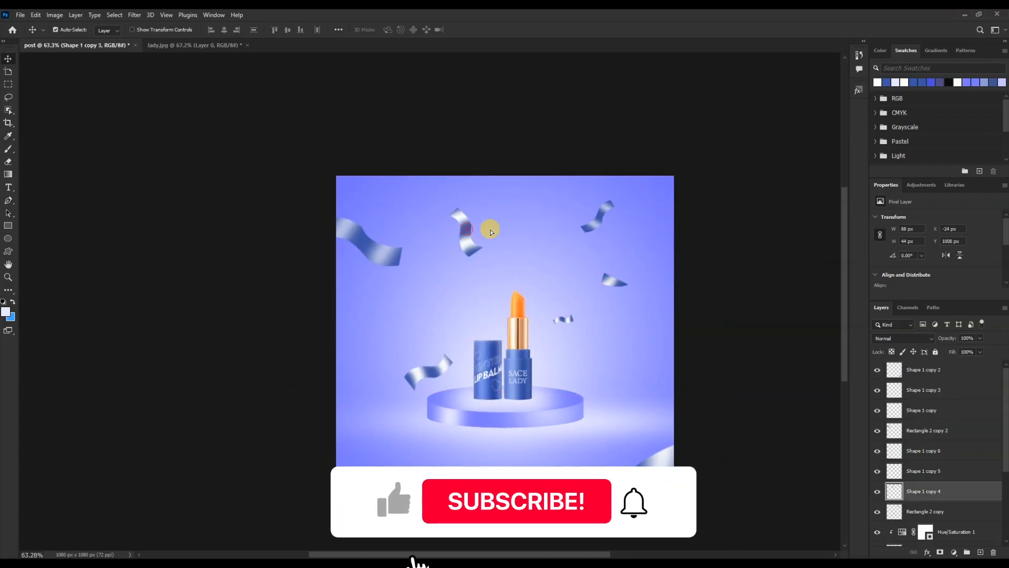
{"action": "left_click_drag", "start_coordinate": [492, 233], "coordinate": [494, 228]}
- Copy the wavy ribbon beside the podium to the canvas's bottom edge, rotate the copy, and shift the original slightly left
{"action": "left_click", "coordinate": [422, 372]}
{"action": "left_click_drag", "start_coordinate": [422, 372], "coordinate": [555, 473]}
{"action": "key", "text": "ctrl+t"}
{"action": "key", "text": "Return"}
{"action": "left_click_drag", "start_coordinate": [419, 376], "coordinate": [404, 370]}
- Draw a rectangle 107 × 93 px rotated 18.30° below the podium and fill it dark blue, 3d57a8
{"action": "left_click", "coordinate": [7, 226]}
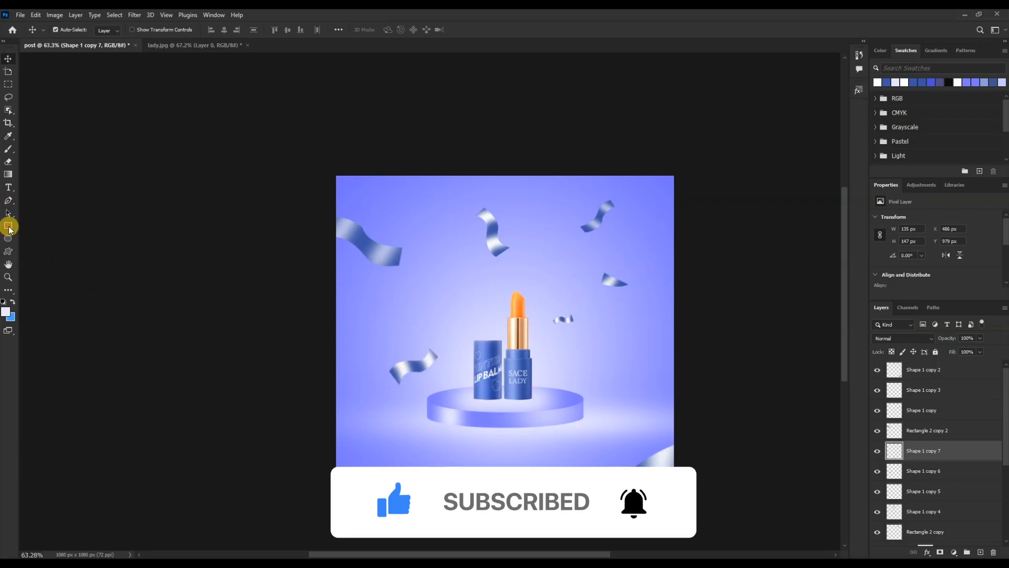
{"action": "mouse_move", "coordinate": [421, 458]}
{"action": "left_mouse_down"}
{"action": "mouse_move", "coordinate": [456, 484]}
{"action": "mouse_move", "coordinate": [456, 498]}
{"action": "left_mouse_up"}
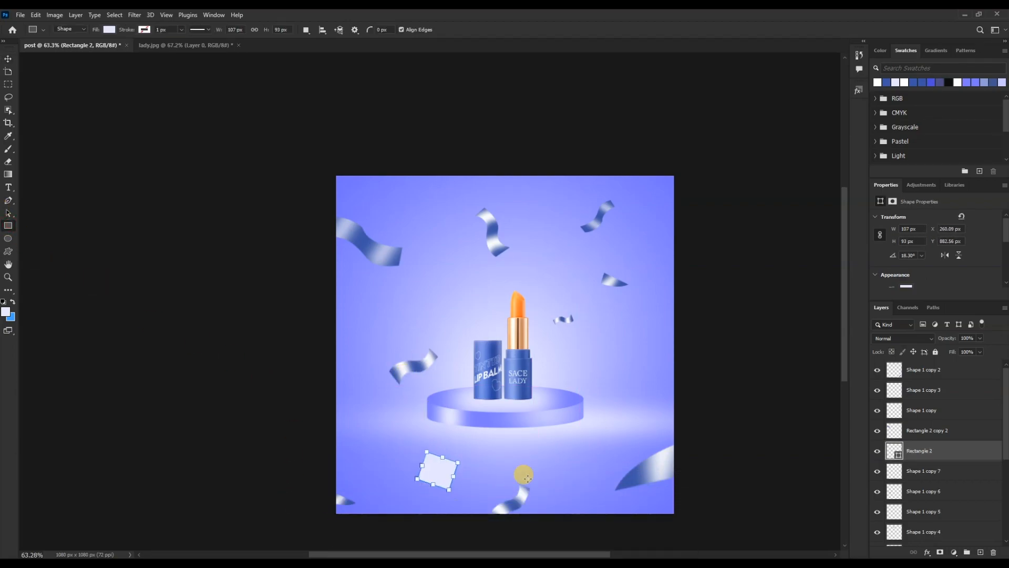
{"action": "double_click", "coordinate": [896, 453]}
{"action": "left_click", "coordinate": [467, 351]}
{"action": "left_click", "coordinate": [851, 225]}
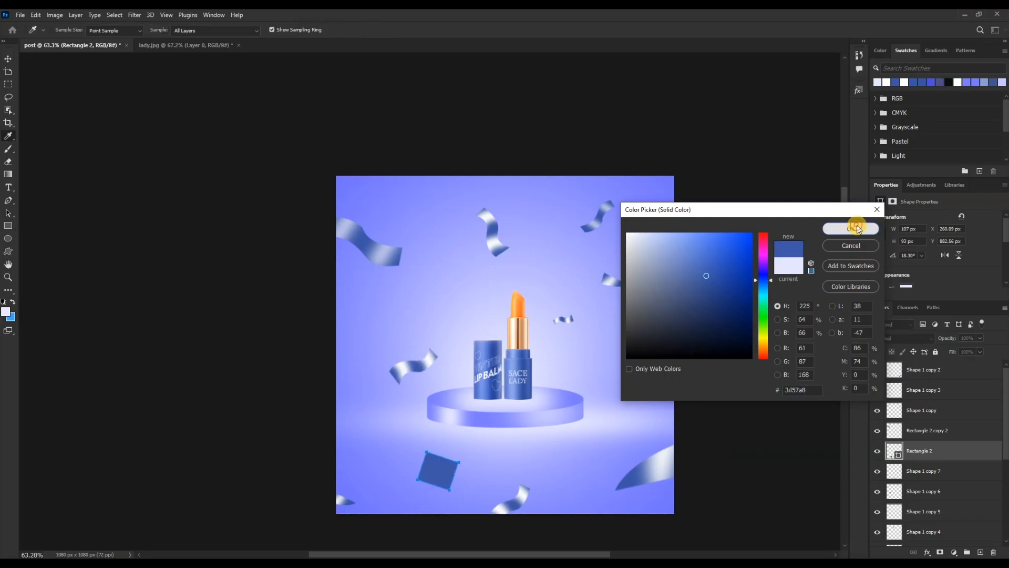
- Duplicate the dark blue rectangle as a white rotated strip about 55 × 121 px and clip it to the original
{"action": "key", "text": "ctrl+j"}
{"action": "double_click", "coordinate": [899, 455]}
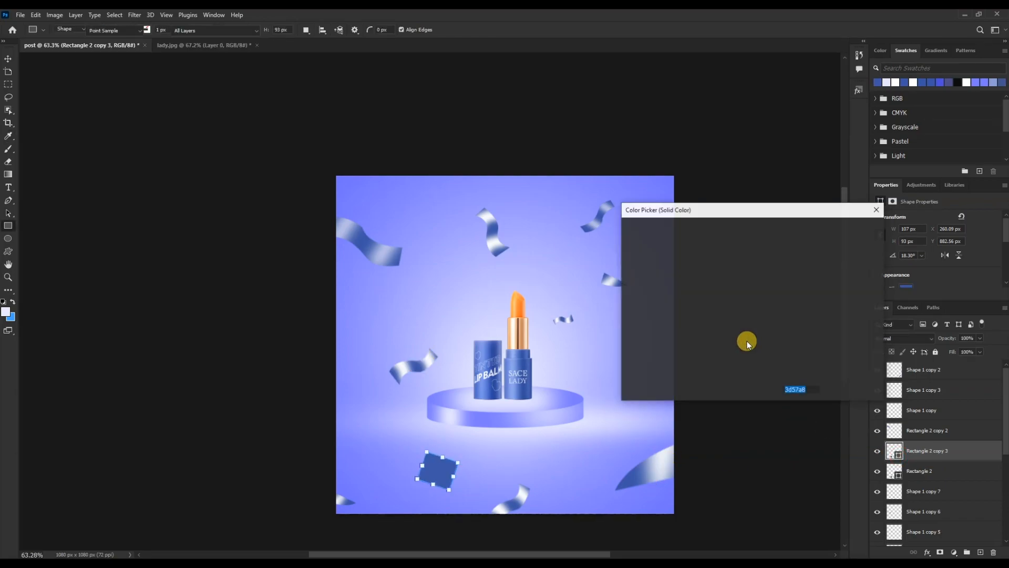
{"action": "left_click", "coordinate": [627, 233]}
{"action": "left_click", "coordinate": [847, 228]}
{"action": "mouse_move", "coordinate": [457, 473]}
{"action": "left_mouse_down"}
{"action": "mouse_move", "coordinate": [444, 460]}
{"action": "mouse_move", "coordinate": [461, 465]}
{"action": "left_mouse_up"}
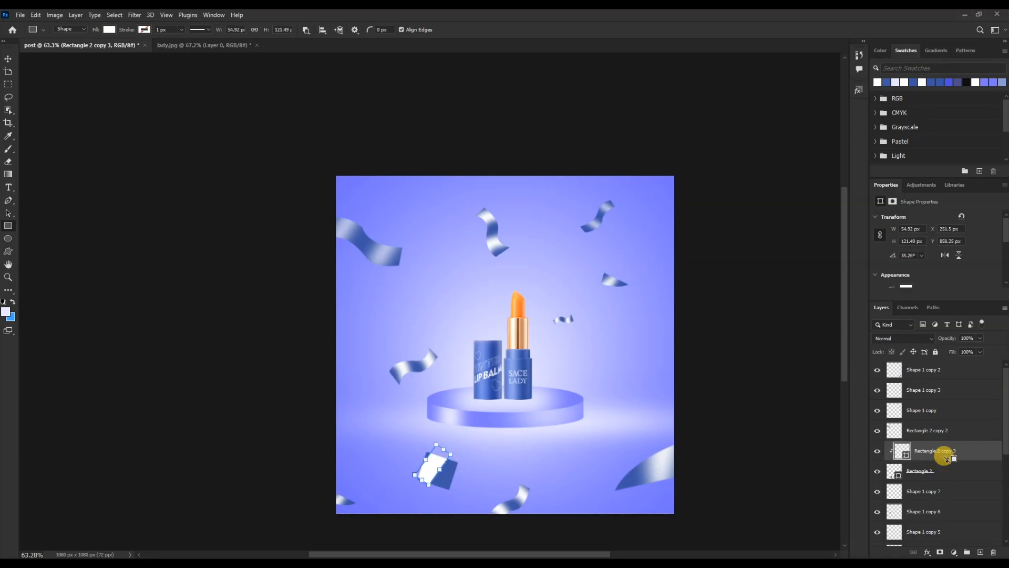
- Reapply Gaussian Blur to the clipped white strip and scale it to about 82% width and 127% height over the rectangle
{"action": "left_click", "coordinate": [139, 25]}
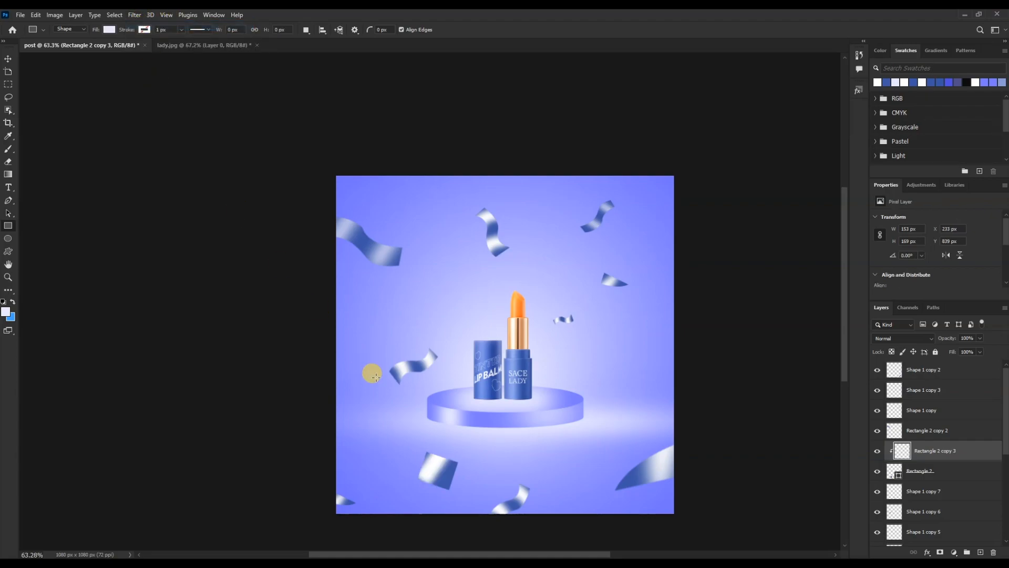
{"action": "key", "text": "v"}
{"action": "key", "text": "ctrl+t"}
{"action": "left_click_drag", "start_coordinate": [433, 491], "coordinate": [423, 504]}
{"action": "mouse_move", "coordinate": [456, 471]}
{"action": "left_mouse_down"}
{"action": "mouse_move", "coordinate": [441, 468]}
{"action": "mouse_move", "coordinate": [475, 469]}
{"action": "mouse_move", "coordinate": [441, 468]}
{"action": "left_mouse_up"}
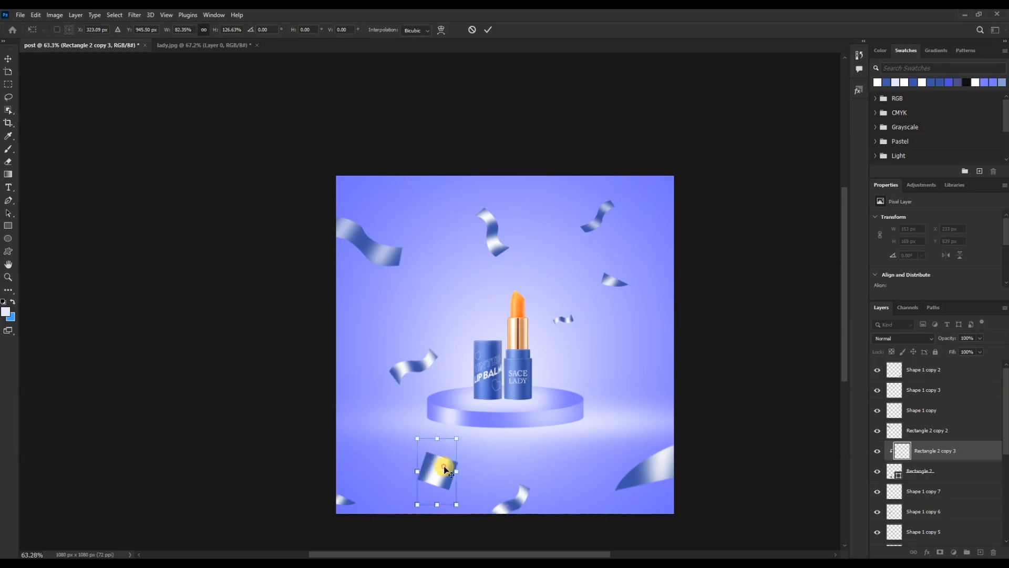
{"action": "double_click", "coordinate": [445, 467]}
- Merge the white strip with the dark blue rectangle into one layer and show the rulers
{"action": "left_click", "coordinate": [956, 471]}
{"action": "left_click", "coordinate": [956, 452], "text": "ctrl"}
{"action": "key", "text": "ctrl+r"}
{"action": "key", "text": "ctrl+e"}
- Shrink the square confetti piece below the podium's left side and place a rotated copy at the canvas's right edge
{"action": "left_click", "coordinate": [379, 427], "text": "ctrl"}
{"action": "key", "text": "ctrl+t"}
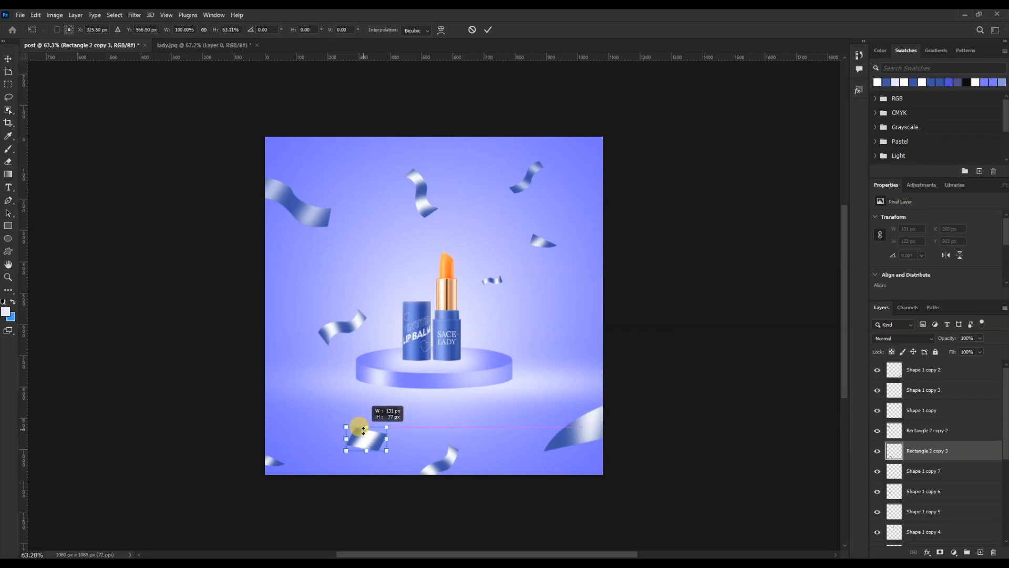
{"action": "left_click_drag", "start_coordinate": [386, 413], "coordinate": [597, 341]}
{"action": "key", "text": "Return"}
- Apply a Motion Blur with angle 0° and distance 39 pixels to the large curved ribbon in the lower-right corner
{"action": "left_click", "coordinate": [580, 437]}
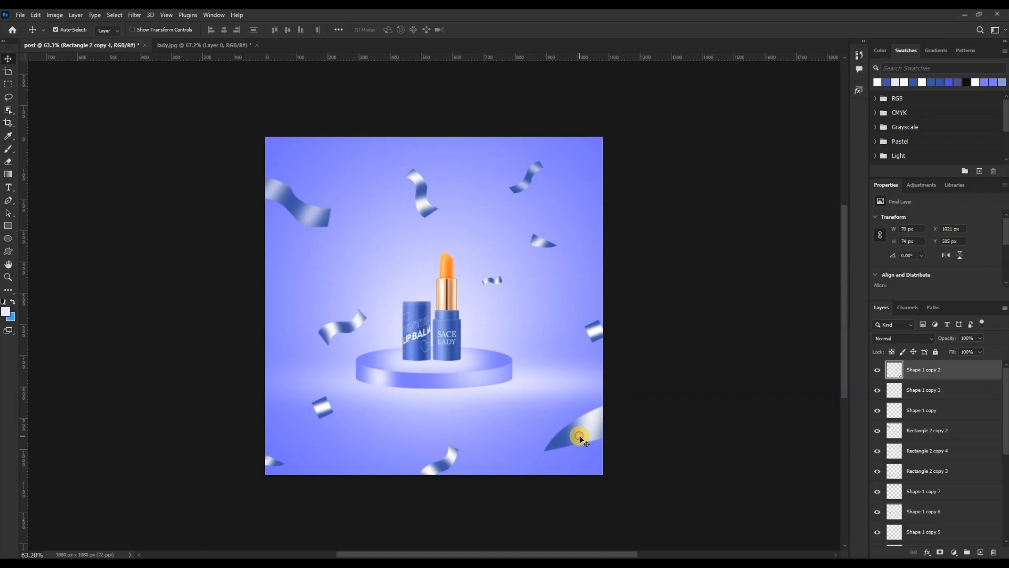
{"action": "left_click", "coordinate": [134, 15]}
{"action": "mouse_move", "coordinate": [153, 153]}
{"action": "left_click", "coordinate": [291, 199]}
{"action": "left_click_drag", "start_coordinate": [463, 295], "coordinate": [447, 292]}
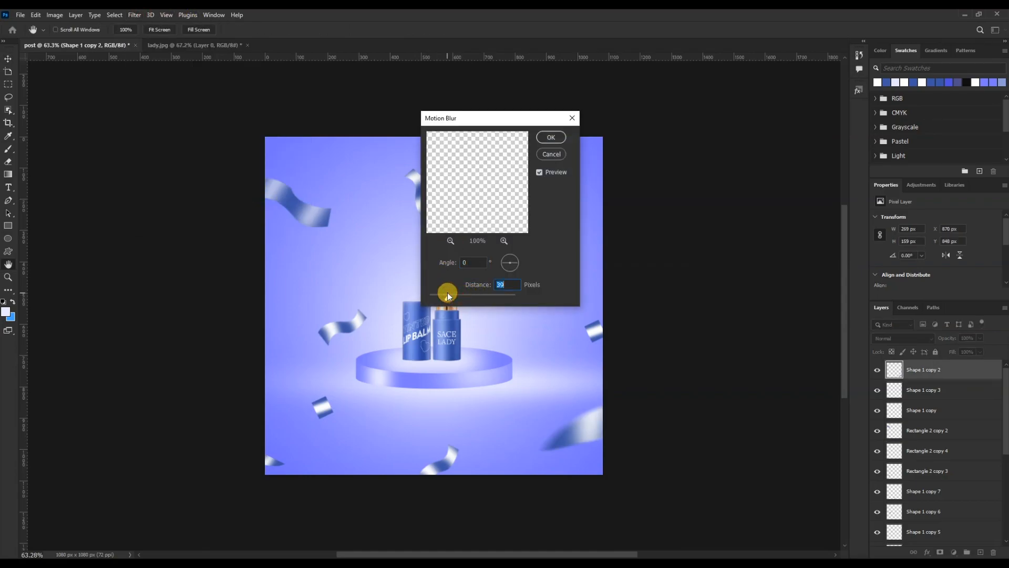
{"action": "left_click", "coordinate": [547, 136]}
- Reapply the Motion Blur to the large left ribbon and move it to about X -168 px and Y 97 px
{"action": "left_click", "coordinate": [260, 204]}
{"action": "left_click", "coordinate": [134, 15]}
{"action": "left_click", "coordinate": [141, 25]}
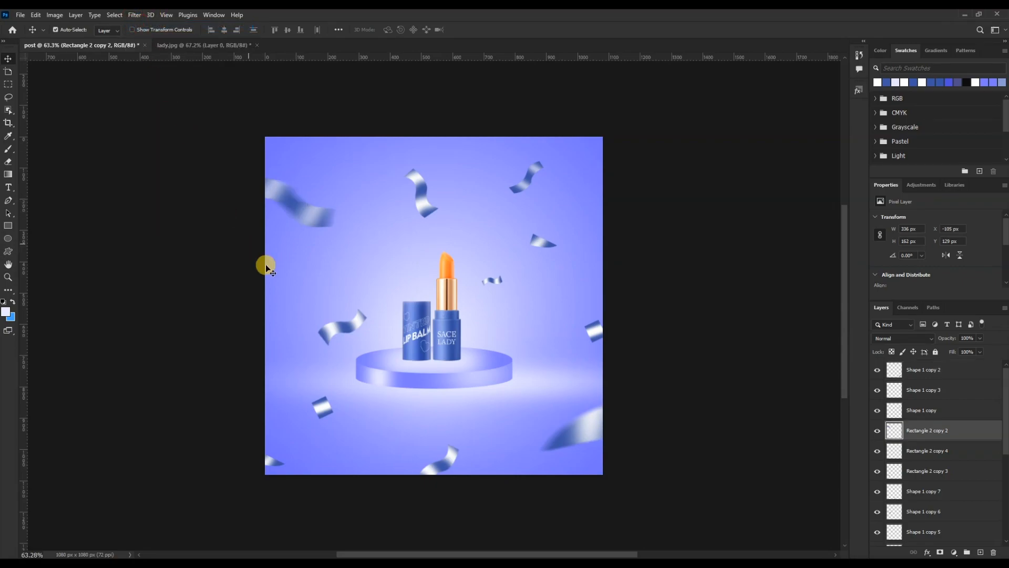
{"action": "left_click_drag", "start_coordinate": [315, 218], "coordinate": [294, 207]}
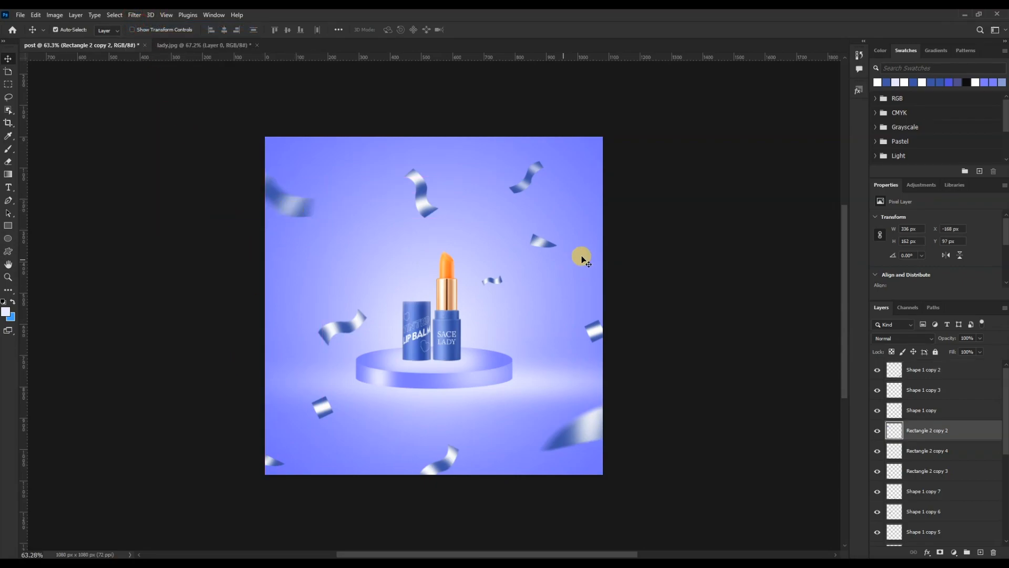
- Rearrange the upper confetti, adding two small square copies, moving the upper-right ribbon outward and enlarging the top ribbon to 144 × 203 px
{"action": "left_click", "coordinate": [546, 244]}
{"action": "left_click", "coordinate": [570, 165]}
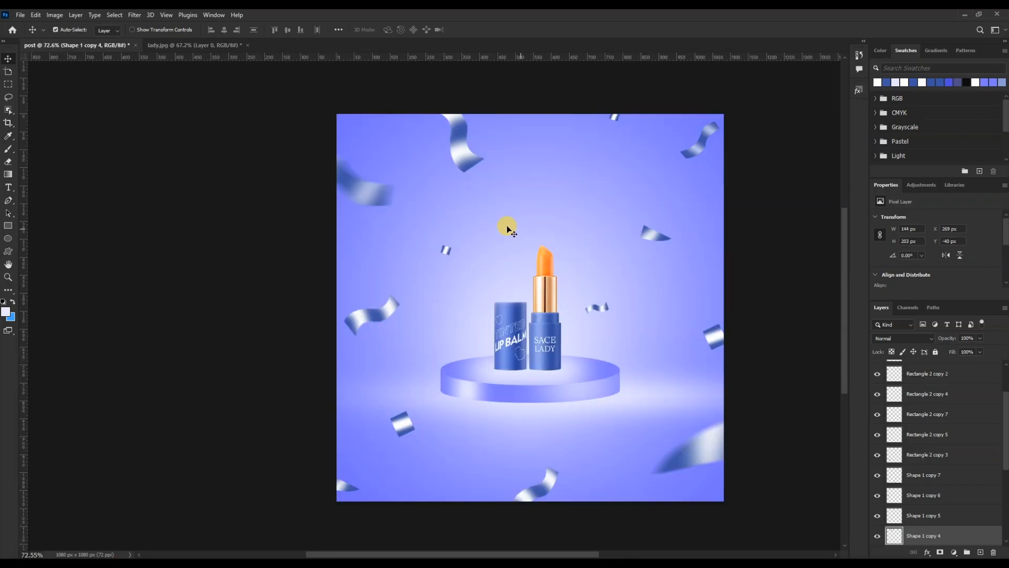
- Marquee-select the open lipstick on the product layer and move it right, away from its cap
{"action": "left_click", "coordinate": [543, 351]}
{"action": "scroll", "coordinate": [561, 330], "scroll_direction": "up", "scroll_amount": 8}
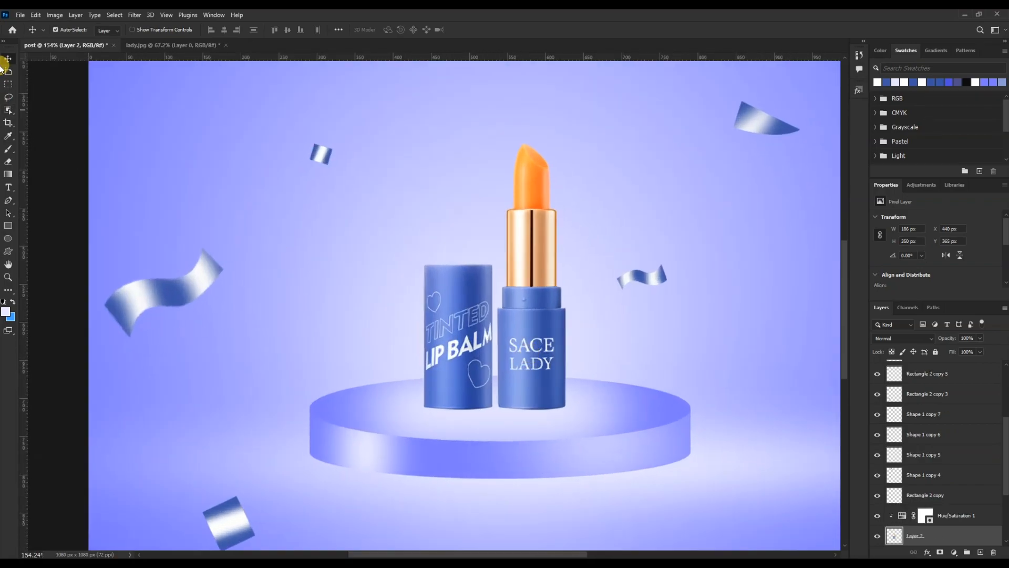
{"action": "left_click", "coordinate": [6, 84]}
{"action": "left_click_drag", "start_coordinate": [493, 117], "coordinate": [594, 412]}
{"action": "left_click_drag", "start_coordinate": [543, 344], "coordinate": [596, 343]}
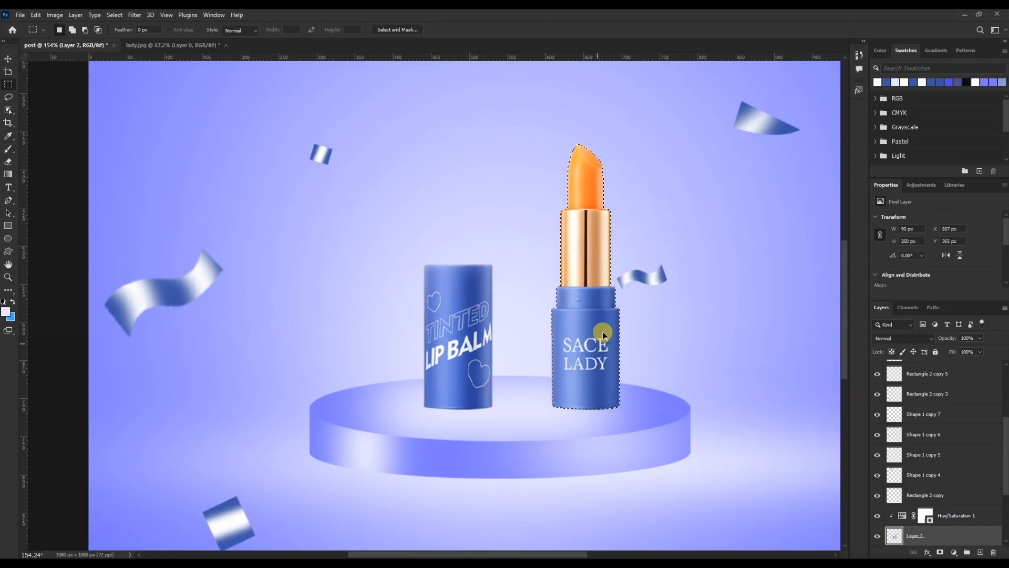
- Rotate the selected lipstick counterclockwise so it leans toward the cap and place it next to the cap
{"action": "key", "text": "ctrl+t"}
{"action": "left_click_drag", "start_coordinate": [640, 407], "coordinate": [555, 372]}
{"action": "key", "text": "Return"}
{"action": "key", "text": "ctrl+0"}
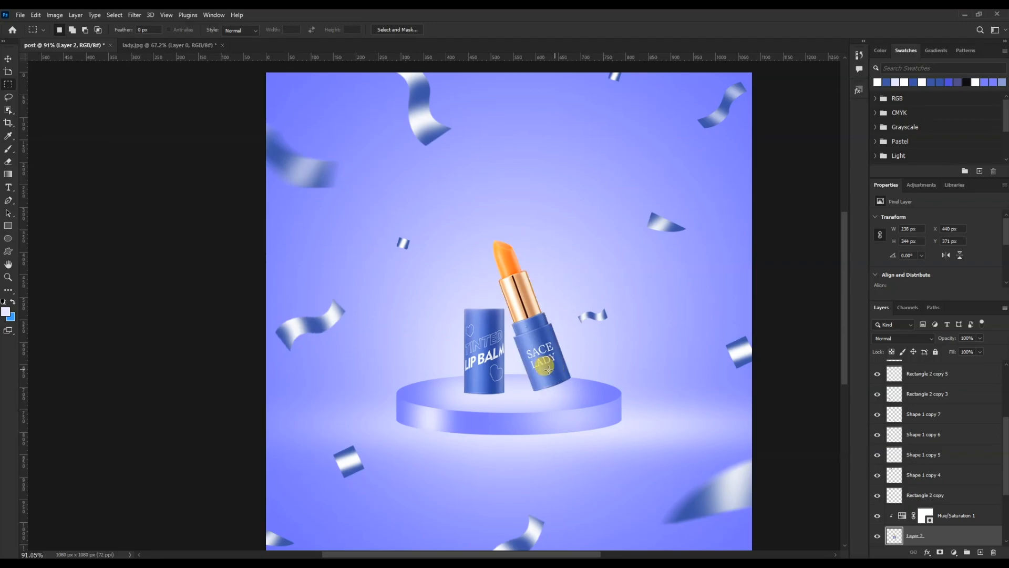
- Deselect the lipstick and enlarge the whole product layer to 281 × 405 px, positioned at X 413 px and Y 321 px
{"action": "key", "text": "ctrl+d"}
{"action": "key", "text": "ctrl+t"}
{"action": "left_click_drag", "start_coordinate": [517, 240], "coordinate": [517, 205]}
{"action": "left_click_drag", "start_coordinate": [524, 288], "coordinate": [522, 293]}
{"action": "key", "text": "Return"}
{"action": "scroll", "coordinate": [606, 344], "scroll_direction": "down", "scroll_amount": 5}
{"action": "scroll", "coordinate": [585, 337], "scroll_direction": "up", "scroll_amount": 6}
{"action": "key", "text": "v"}
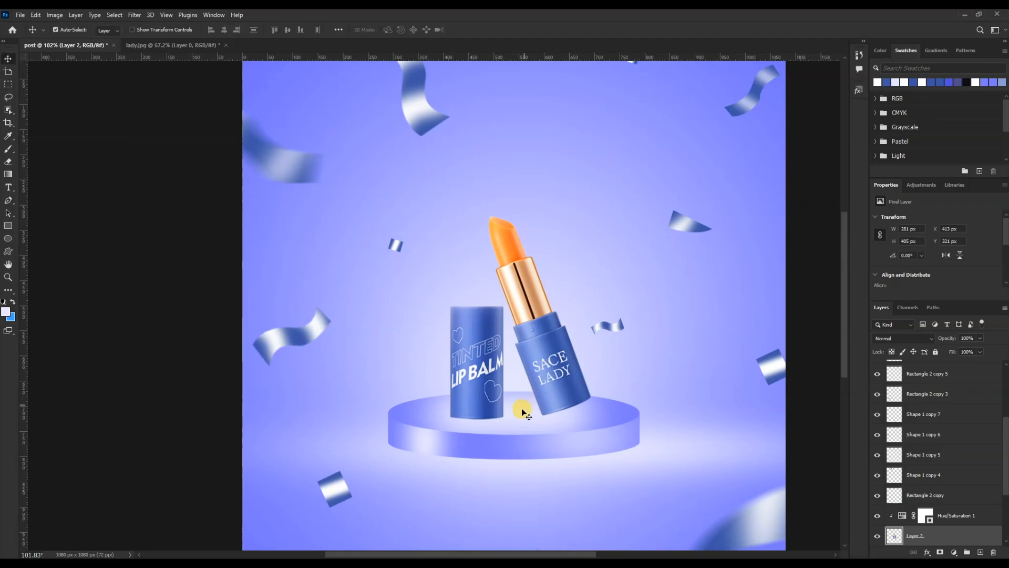
- Draw a flat shadow ellipse 131 × 5 px beneath the cap and lipstick, filled dark blue at 46% opacity
{"action": "scroll", "coordinate": [933, 534], "scroll_direction": "down", "scroll_amount": 3}
{"action": "left_click", "coordinate": [939, 496]}
{"action": "left_click", "coordinate": [979, 551]}
{"action": "left_click", "coordinate": [7, 240]}
{"action": "scroll", "coordinate": [533, 413], "scroll_direction": "up", "scroll_amount": 2}
{"action": "left_click_drag", "start_coordinate": [549, 424], "coordinate": [468, 426]}
{"action": "left_click", "coordinate": [588, 385]}
{"action": "left_click", "coordinate": [847, 227]}
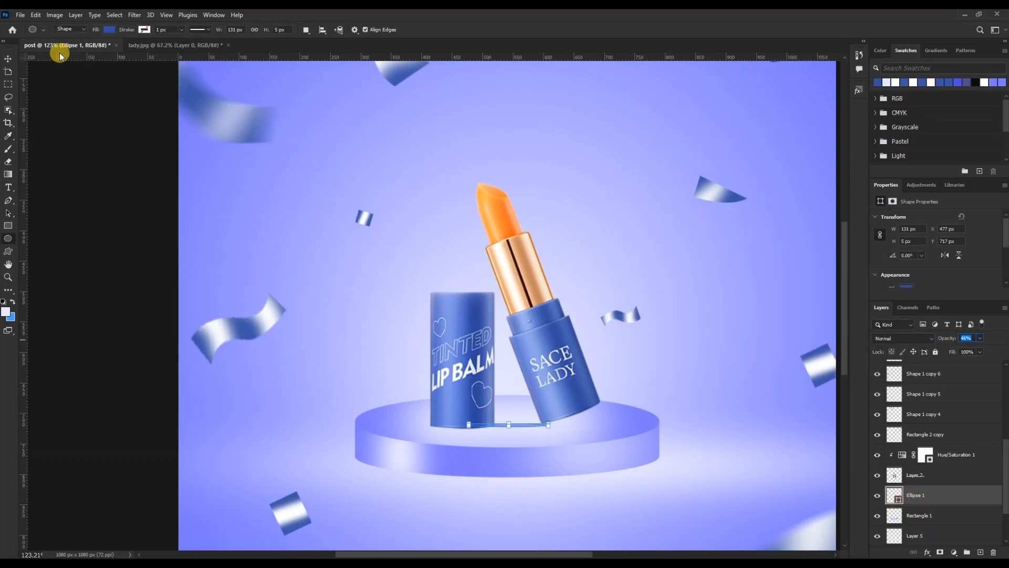
{"action": "left_click", "coordinate": [8, 58]}
{"action": "left_click", "coordinate": [81, 155]}
- Nudge the shadow ellipse up to Y 715 px
{"action": "scroll", "coordinate": [583, 427], "scroll_direction": "up", "scroll_amount": 5}
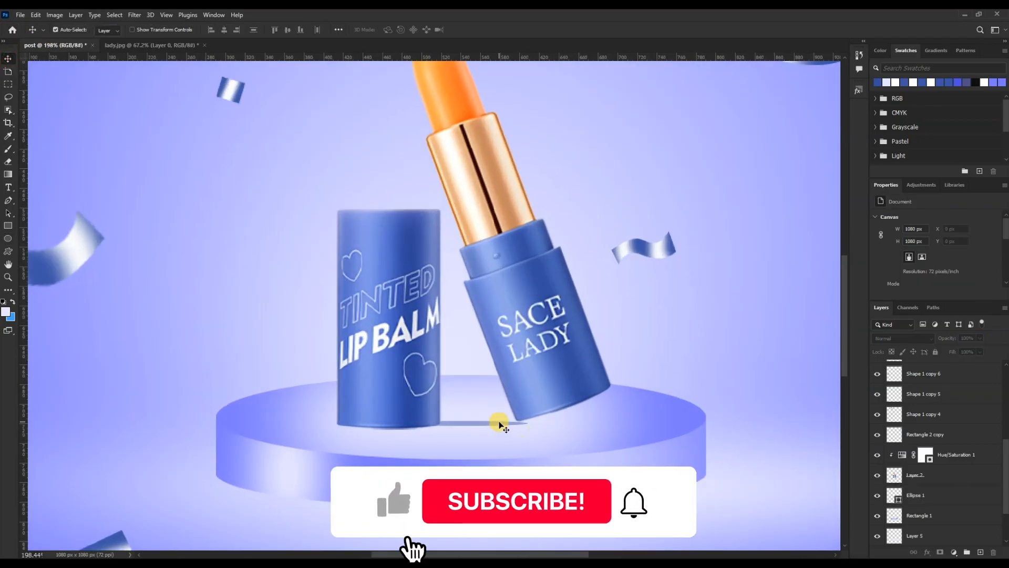
{"action": "left_click", "coordinate": [500, 425]}
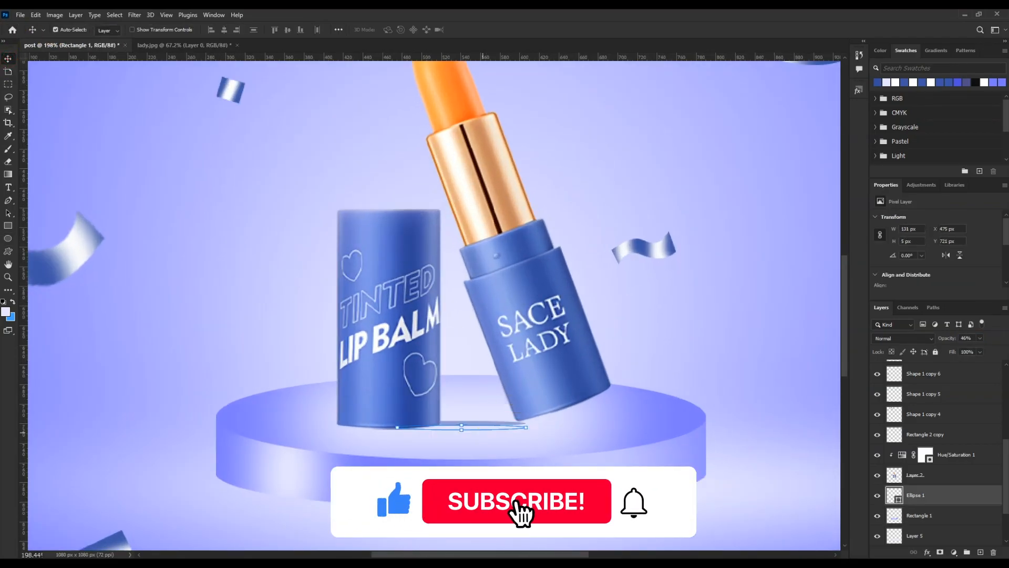
{"action": "key", "text": "Up"}
{"action": "key", "text": "Up"}
{"action": "key", "text": "Up"}
{"action": "key", "text": "Up"}
{"action": "key", "text": "Up"}
{"action": "key", "text": "Up"}
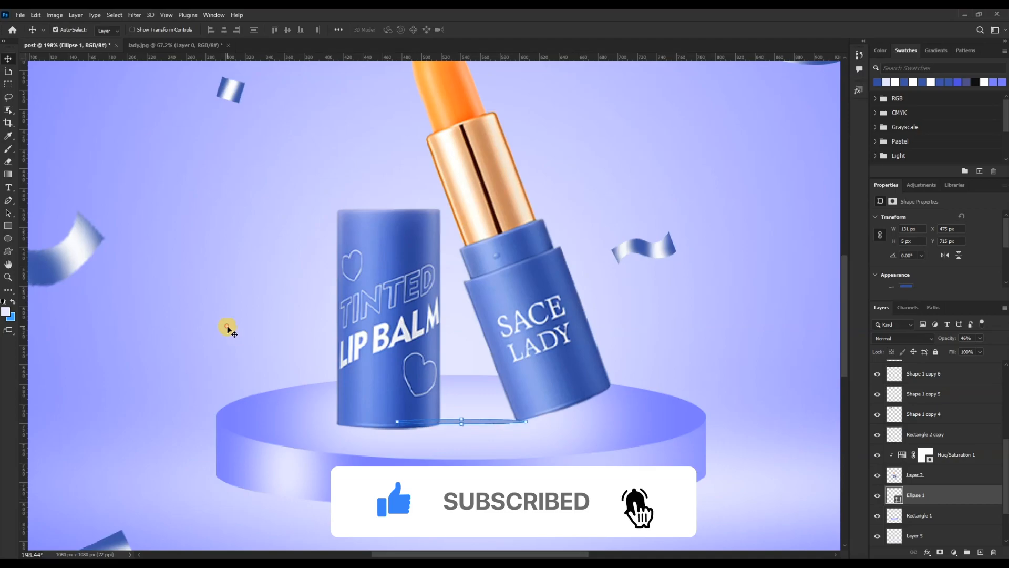
- Heighten the shadow ellipse to 11 px and place a copy about 87 px wide under the lipstick's base
{"action": "key", "text": "ctrl+t"}
{"action": "left_click_drag", "start_coordinate": [463, 422], "coordinate": [608, 418]}
{"action": "key", "text": "Return"}
{"action": "key", "text": "ctrl+t"}
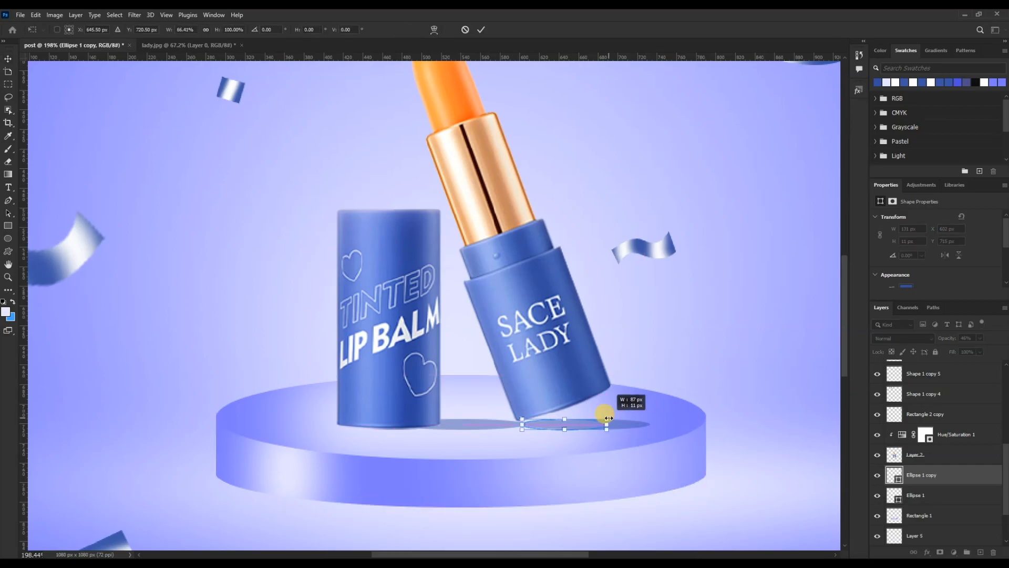
{"action": "double_click", "coordinate": [583, 425]}
{"action": "left_click", "coordinate": [818, 384]}
- Reapply the last Motion Blur to the shadow ellipse under the lipstick
{"action": "scroll", "coordinate": [575, 384], "scroll_direction": "down", "scroll_amount": 11}
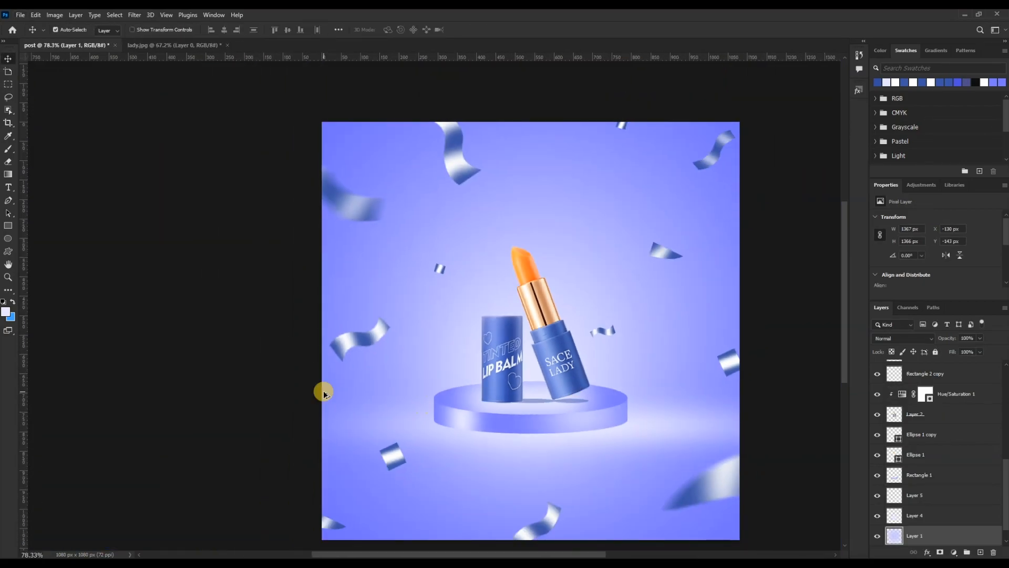
{"action": "scroll", "coordinate": [458, 382], "scroll_direction": "up", "scroll_amount": 4}
{"action": "scroll", "coordinate": [458, 383], "scroll_direction": "up", "scroll_amount": 3}
{"action": "left_click", "coordinate": [484, 365]}
{"action": "left_click", "coordinate": [135, 16]}
{"action": "left_click", "coordinate": [137, 25]}
- Reapply the Motion Blur to the shadow ellipse between the cap and lipstick and set its opacity to 22%
{"action": "scroll", "coordinate": [558, 398], "scroll_direction": "down", "scroll_amount": 3}
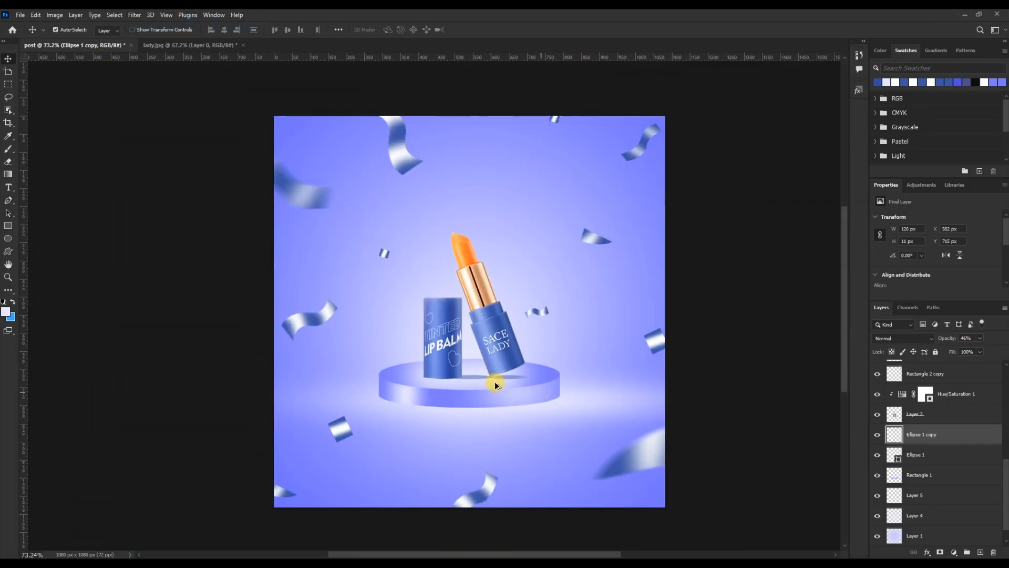
{"action": "left_click", "coordinate": [477, 380]}
{"action": "left_click", "coordinate": [135, 16]}
{"action": "left_click", "coordinate": [139, 25]}
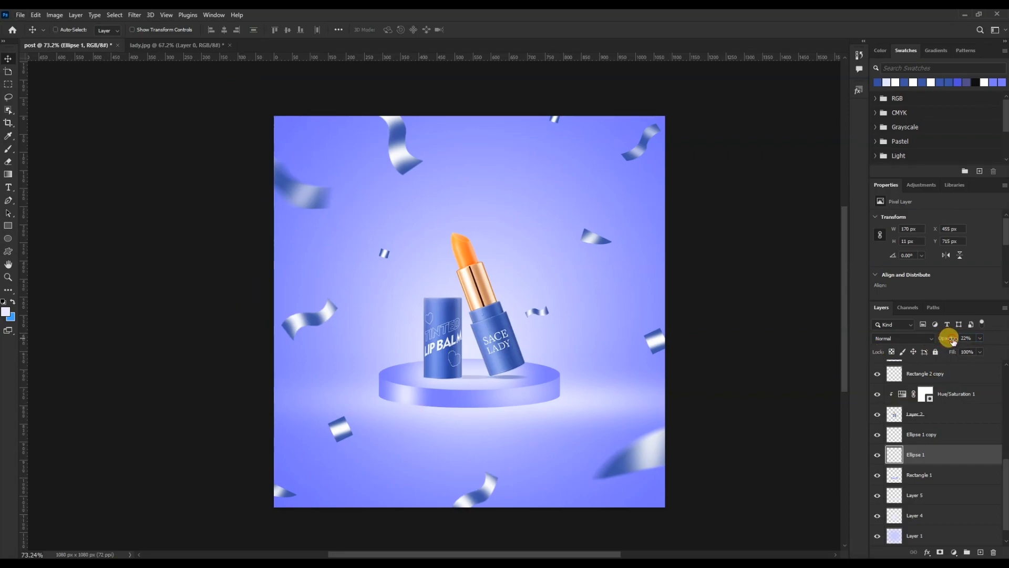
- Load the product layer's outline as a selection and reduce the Brush tool's size to 60
{"action": "scroll", "coordinate": [418, 289], "scroll_direction": "up", "scroll_amount": 3}
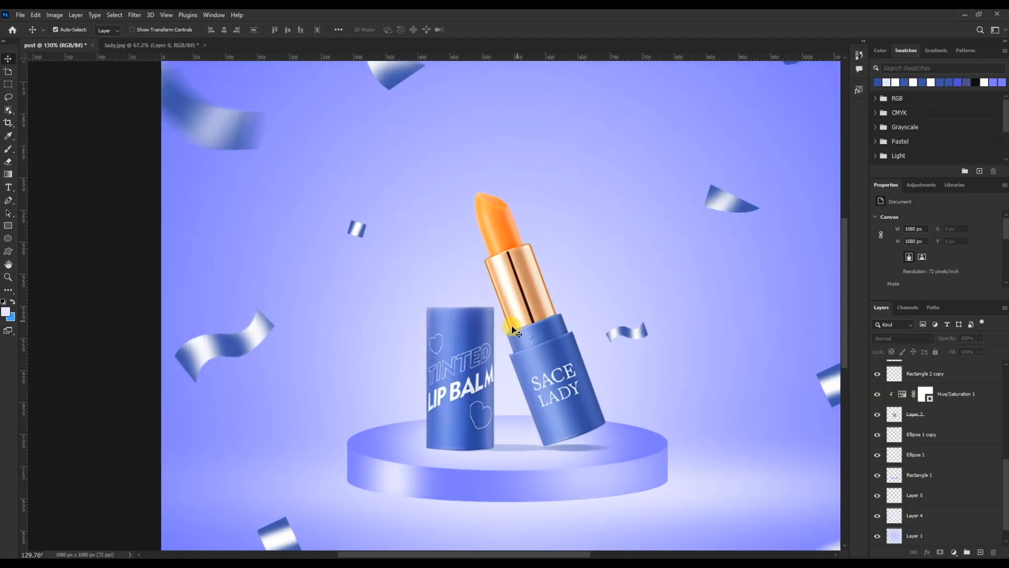
{"action": "left_click", "coordinate": [486, 322], "text": "ctrl"}
{"action": "left_click", "coordinate": [898, 418], "text": "ctrl"}
{"action": "key", "text": "b"}
{"action": "key", "text": "bracketleft"}
{"action": "key", "text": "bracketleft"}
{"action": "key", "text": "bracketleft"}
{"action": "key", "text": "bracketleft"}
{"action": "key", "text": "bracketleft"}
{"action": "key", "text": "bracketleft"}
{"action": "key", "text": "bracketleft"}
{"action": "key", "text": "bracketleft"}
{"action": "key", "text": "bracketleft"}
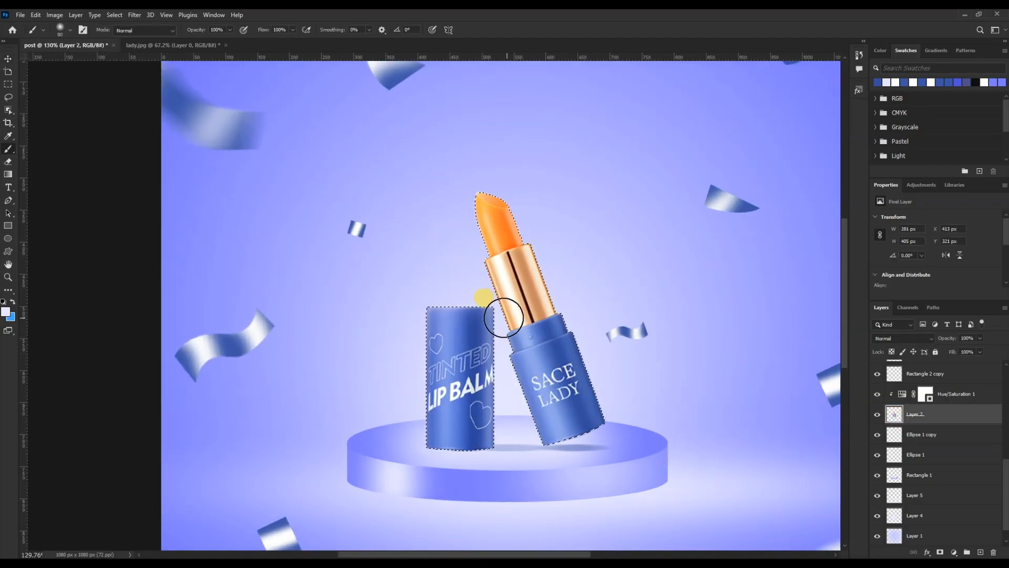
- Undo a trial layer mask on the product, add a new layer clipped to it, and set the foreground colour to black
{"action": "left_click", "coordinate": [938, 552], "text": "alt"}
{"action": "key", "text": "ctrl+z"}
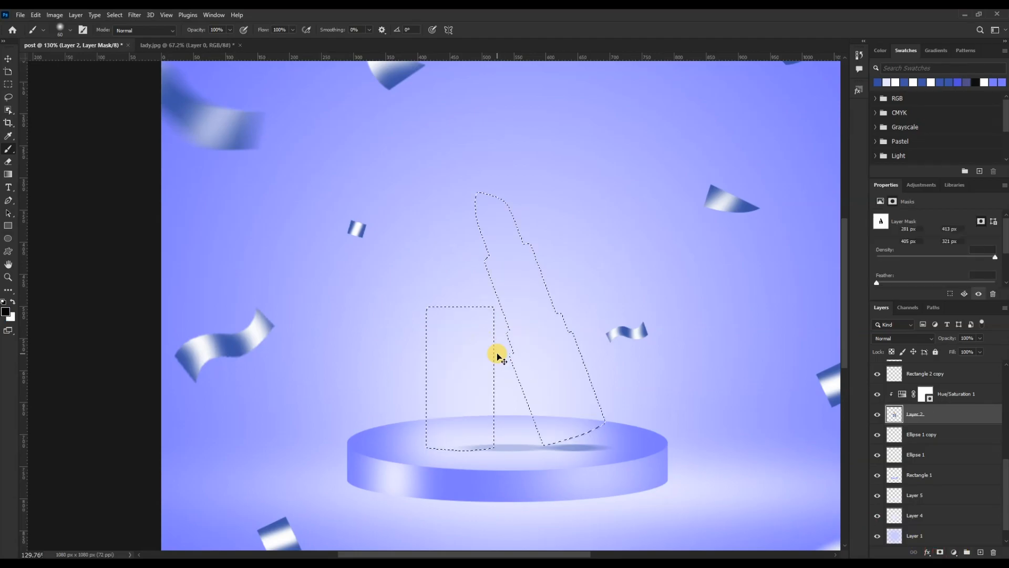
{"action": "left_click", "coordinate": [980, 552]}
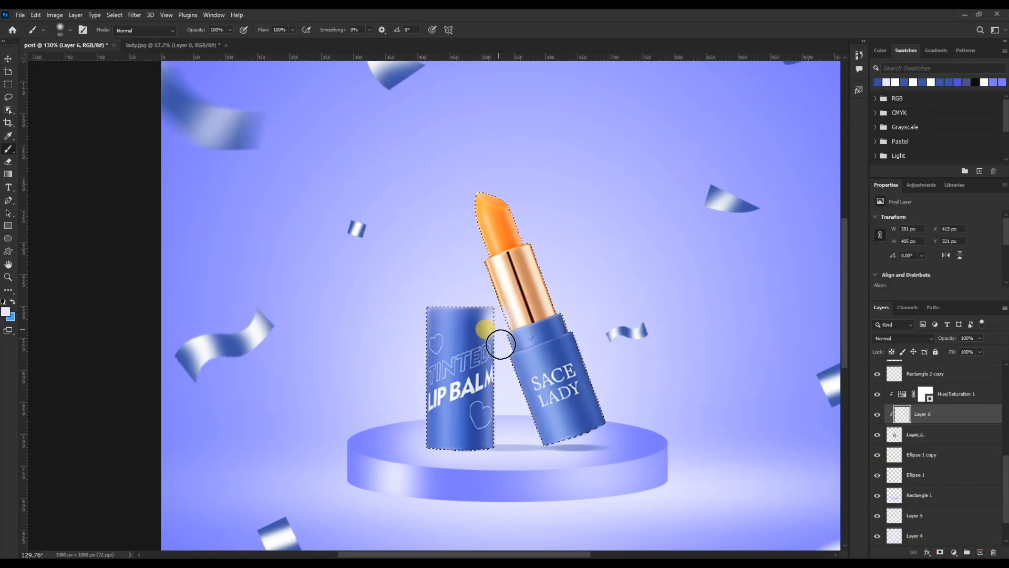
{"action": "left_click", "coordinate": [5, 311]}
{"action": "left_click", "coordinate": [628, 352]}
{"action": "left_click", "coordinate": [836, 231]}
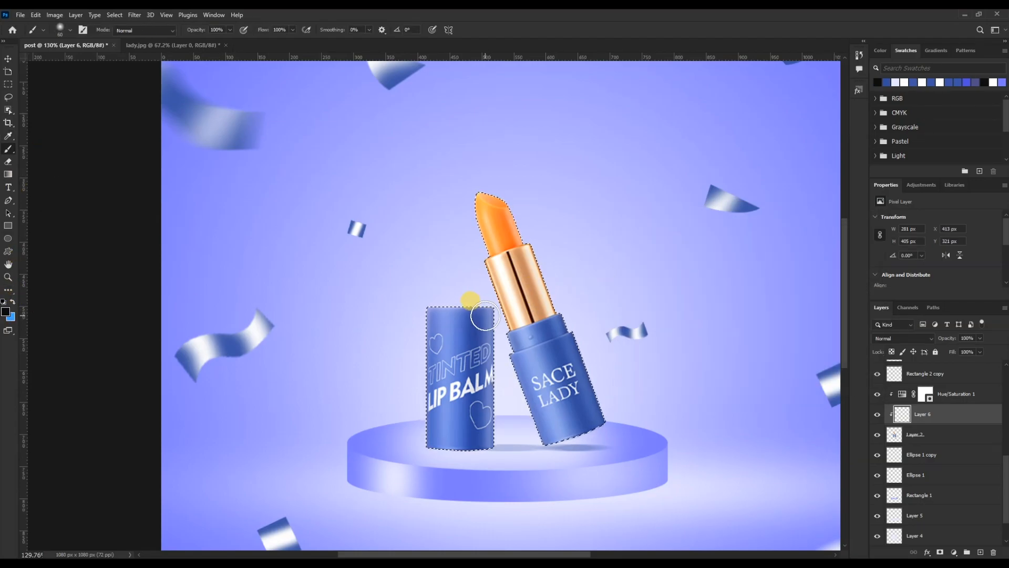
- Paint black shading down the cap's edge beside the lipstick with a 20 px brush and set the shading layer's opacity to 43%
{"action": "key", "text": "bracketleft"}
{"action": "key", "text": "bracketleft"}
{"action": "left_click_drag", "start_coordinate": [494, 305], "coordinate": [496, 347]}
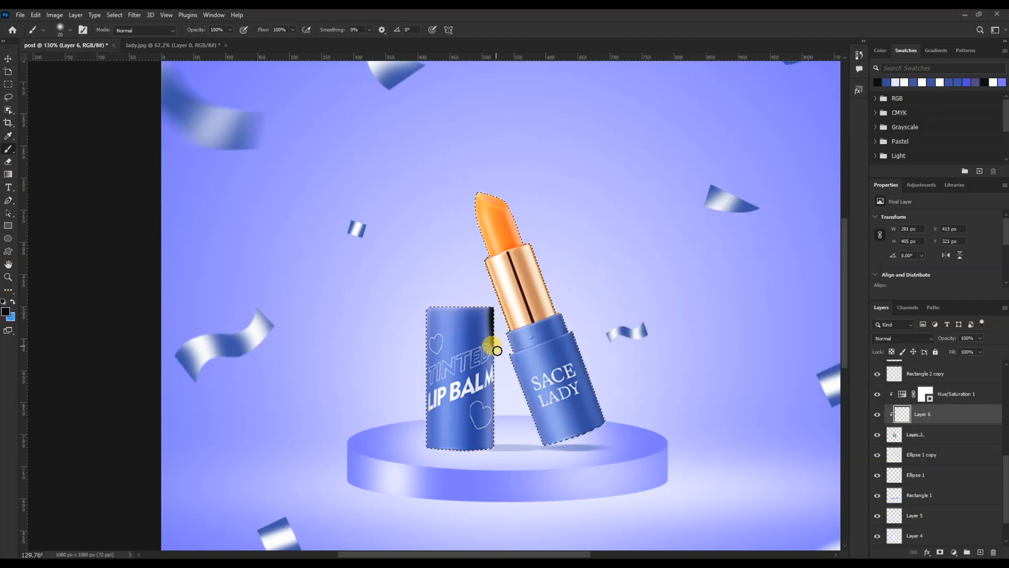
{"action": "left_click_drag", "start_coordinate": [927, 341], "coordinate": [936, 339]}
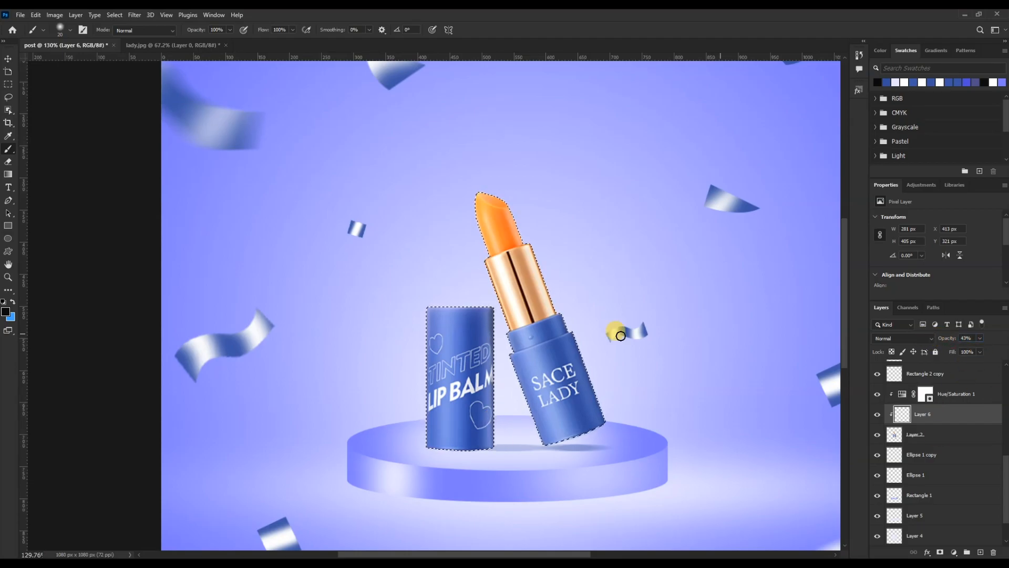
{"action": "scroll", "coordinate": [463, 279], "scroll_direction": "down", "scroll_amount": 3}
{"action": "key", "text": "ctrl+d"}
{"action": "scroll", "coordinate": [122, 255], "scroll_direction": "down", "scroll_amount": 1}
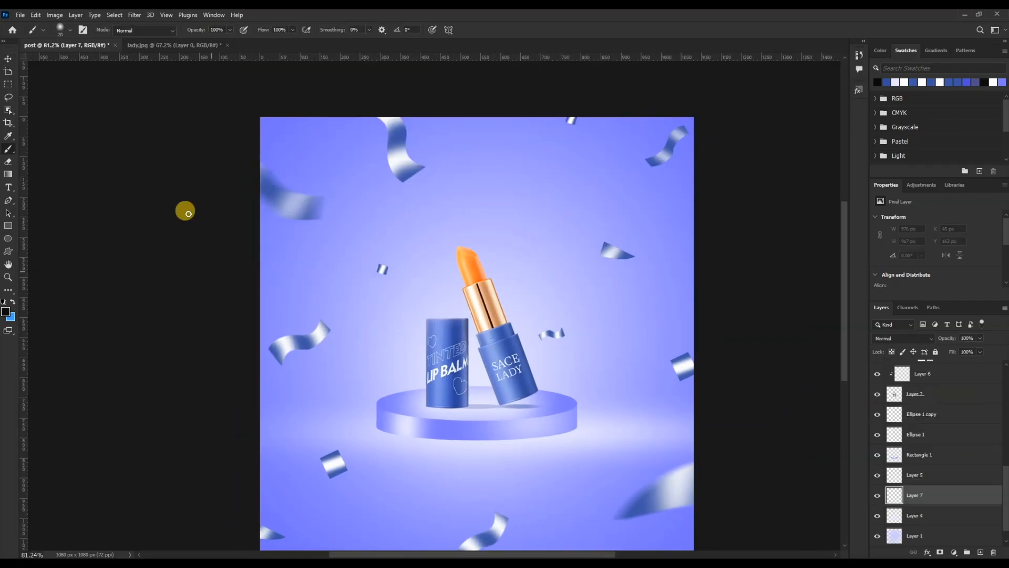
- Choose brush 44 from the Free Sunshine Photoshop Brushes 7 set for the Brush tool
{"action": "left_click", "coordinate": [70, 30]}
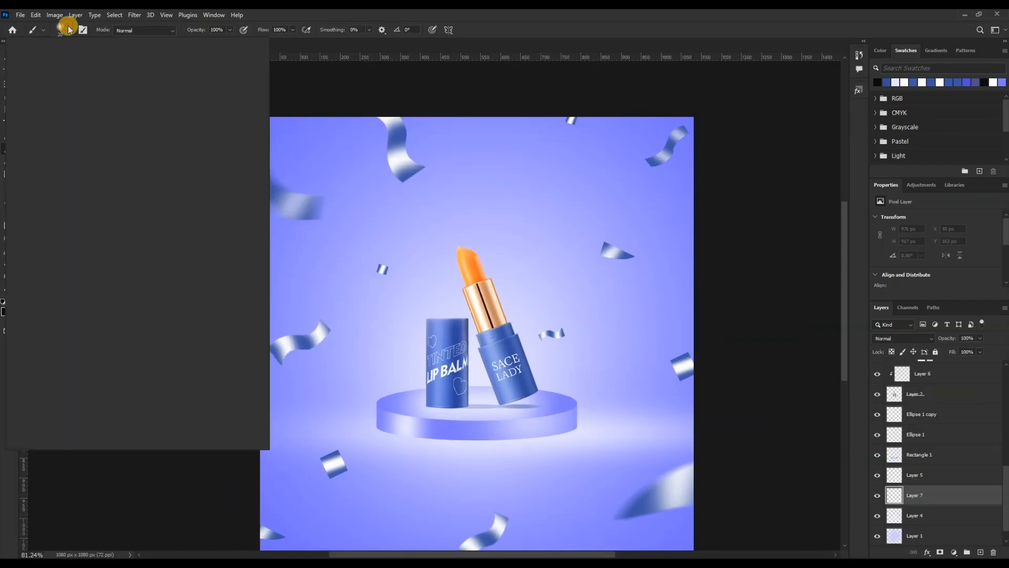
{"action": "scroll", "coordinate": [141, 357], "scroll_direction": "down", "scroll_amount": 1}
{"action": "scroll", "coordinate": [26, 201], "scroll_direction": "up", "scroll_amount": 1}
{"action": "left_click", "coordinate": [15, 143]}
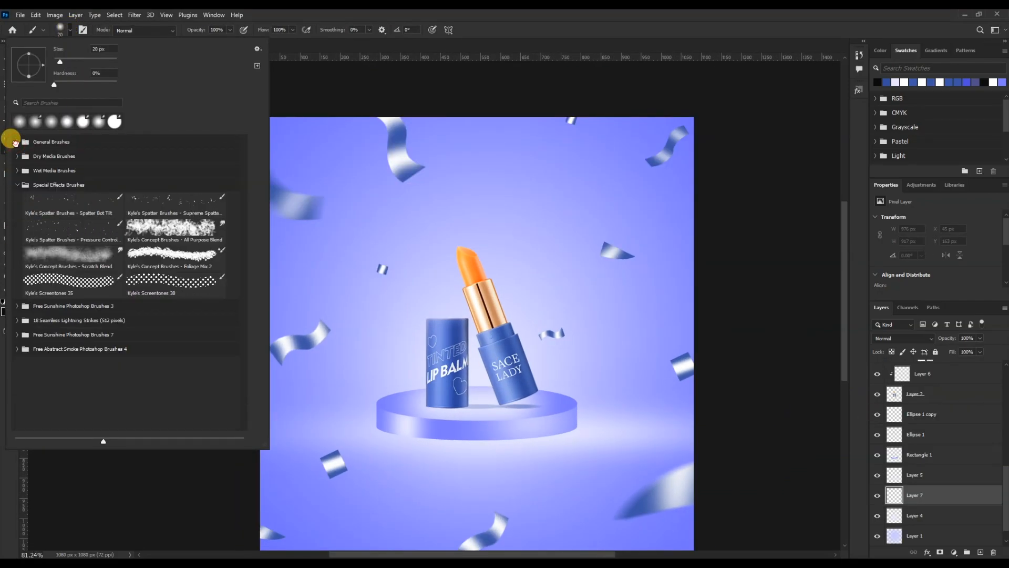
{"action": "left_click", "coordinate": [16, 334]}
{"action": "left_click", "coordinate": [68, 356]}
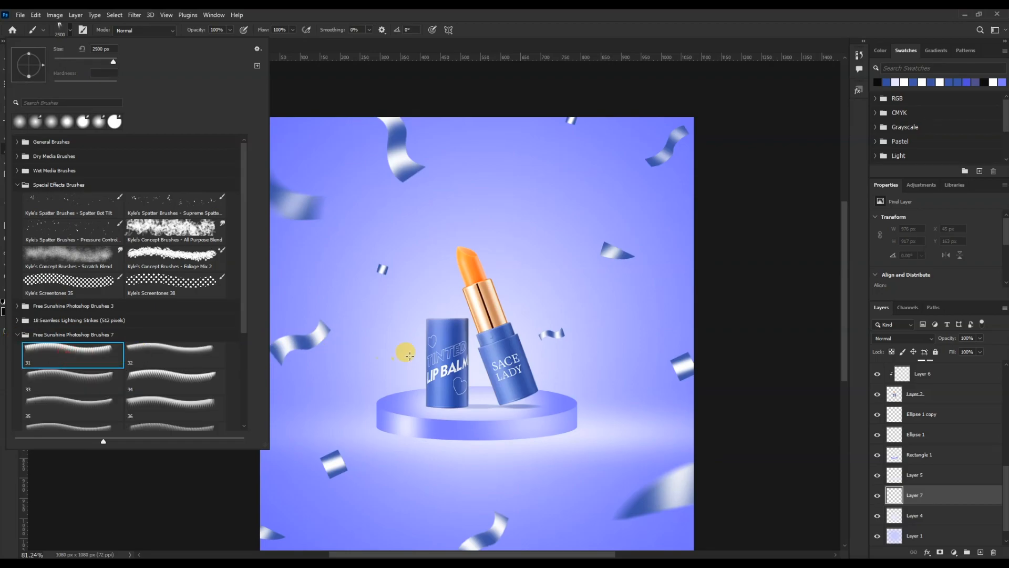
{"action": "left_click", "coordinate": [157, 386]}
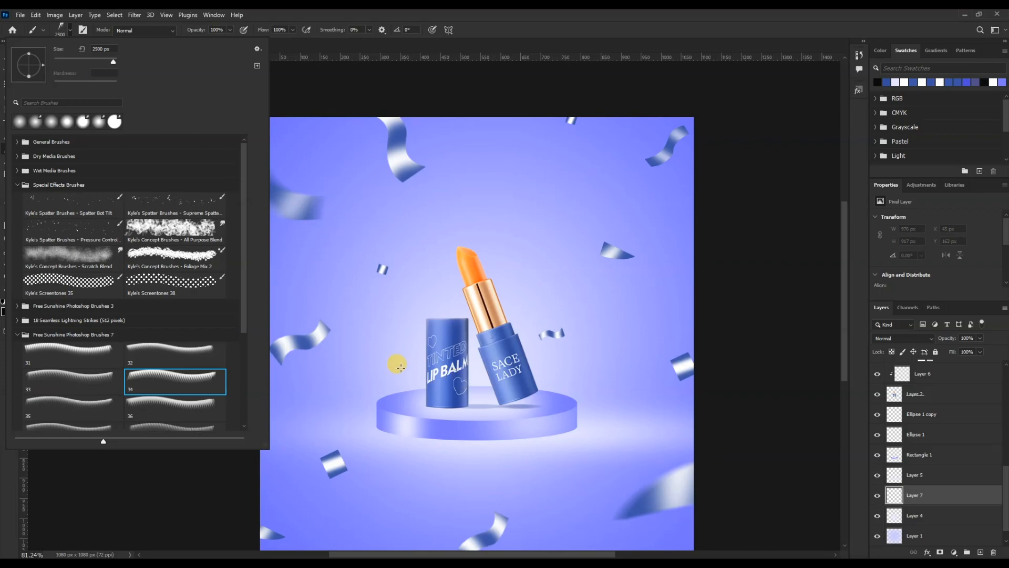
{"action": "left_click_drag", "start_coordinate": [242, 328], "coordinate": [243, 390]}
{"action": "left_click", "coordinate": [90, 61]}
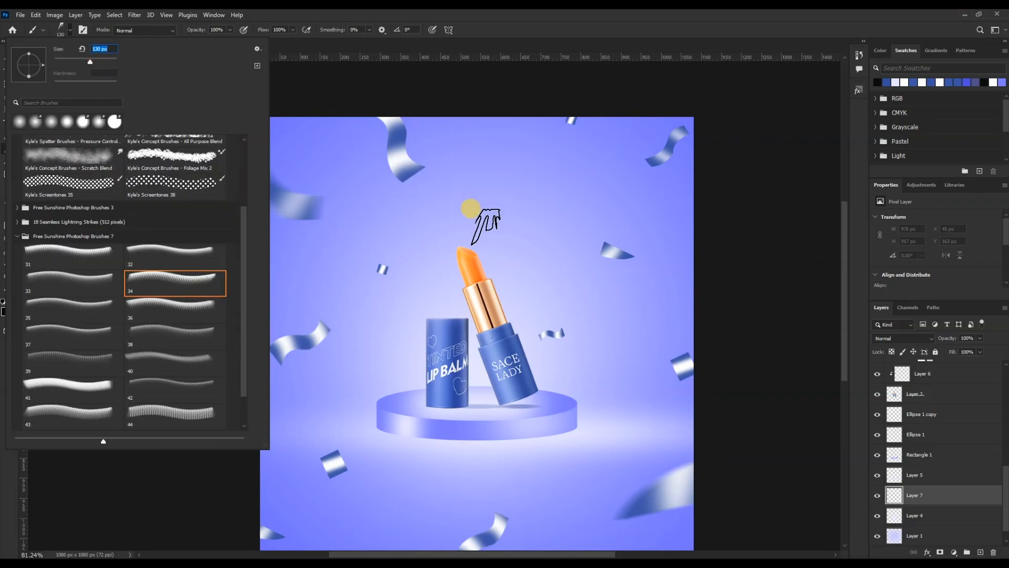
{"action": "scroll", "coordinate": [163, 359], "scroll_direction": "down", "scroll_amount": 1}
{"action": "left_click", "coordinate": [169, 387]}
{"action": "left_click", "coordinate": [99, 62]}
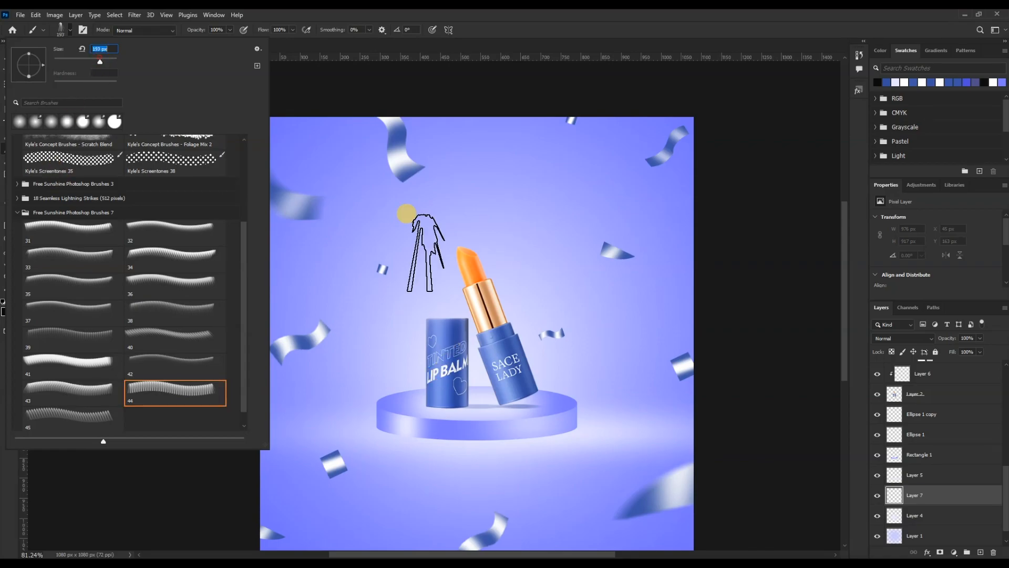
- Enlarge the sunshine brush to 1300 px and stamp white light rays falling from the canvas's upper edge behind the products
{"action": "left_click", "coordinate": [725, 13]}
{"action": "key", "text": "bracketright"}
{"action": "key", "text": "bracketright"}
{"action": "key", "text": "bracketright"}
{"action": "key", "text": "bracketright"}
{"action": "key", "text": "bracketright"}
{"action": "key", "text": "bracketright"}
{"action": "key", "text": "bracketright"}
{"action": "key", "text": "bracketright"}
{"action": "key", "text": "bracketright"}
{"action": "key", "text": "bracketright"}
{"action": "key", "text": "bracketright"}
{"action": "key", "text": "bracketright"}
{"action": "scroll", "coordinate": [389, 154], "scroll_direction": "down", "scroll_amount": 1}
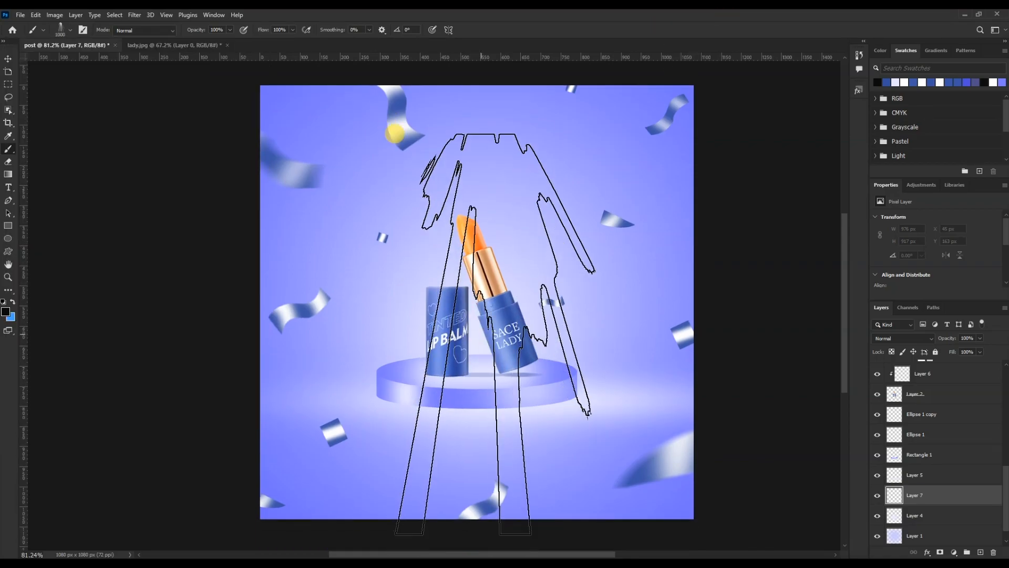
{"action": "left_click", "coordinate": [7, 312]}
{"action": "left_click", "coordinate": [847, 226]}
{"action": "left_click", "coordinate": [492, 294]}
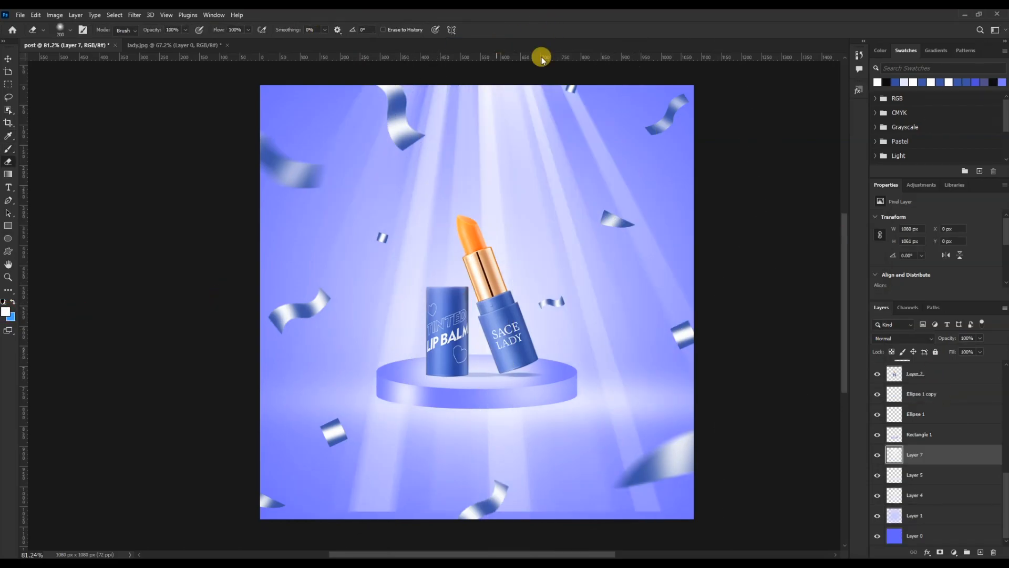
- Erase the light rays below the podium and fit the ray layer with Free Transform to about 1060 by 868 px
{"action": "mouse_move", "coordinate": [302, 516]}
{"action": "left_mouse_down"}
{"action": "mouse_move", "coordinate": [750, 513]}
{"action": "mouse_move", "coordinate": [685, 500]}
{"action": "mouse_move", "coordinate": [370, 483]}
{"action": "mouse_move", "coordinate": [259, 441]}
{"action": "mouse_move", "coordinate": [342, 432]}
{"action": "mouse_move", "coordinate": [672, 444]}
{"action": "mouse_move", "coordinate": [651, 416]}
{"action": "mouse_move", "coordinate": [626, 444]}
{"action": "left_mouse_up"}
{"action": "key", "text": "v"}
{"action": "key", "text": "ctrl+t"}
{"action": "left_click_drag", "start_coordinate": [494, 182], "coordinate": [497, 180]}
{"action": "key", "text": "Return"}
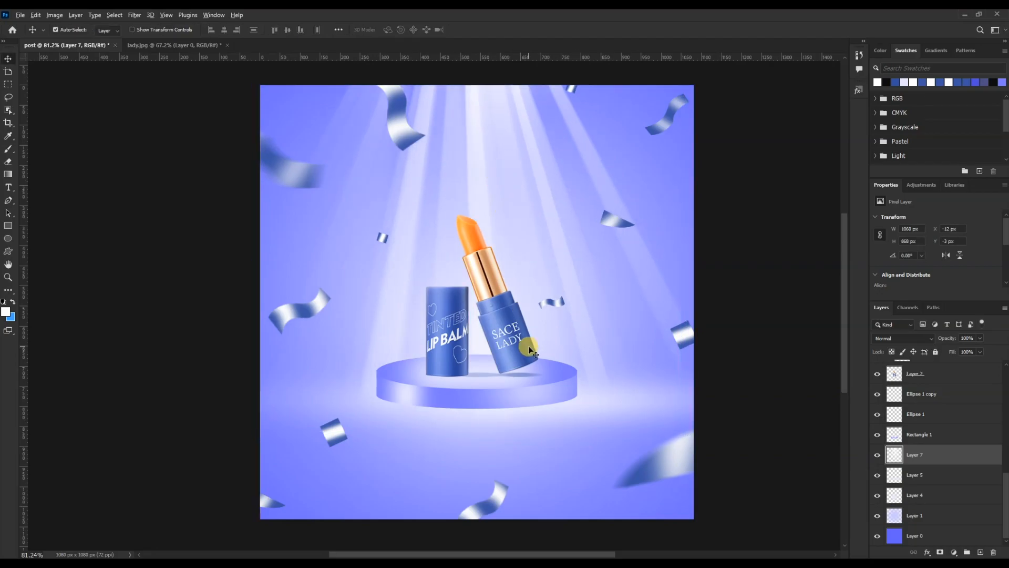
- Add a new layer above the light rays and set the foreground colour to black
{"action": "scroll", "coordinate": [532, 367], "scroll_direction": "down", "scroll_amount": 6}
{"action": "scroll", "coordinate": [453, 394], "scroll_direction": "up", "scroll_amount": 5}
{"action": "scroll", "coordinate": [556, 427], "scroll_direction": "up", "scroll_amount": 3}
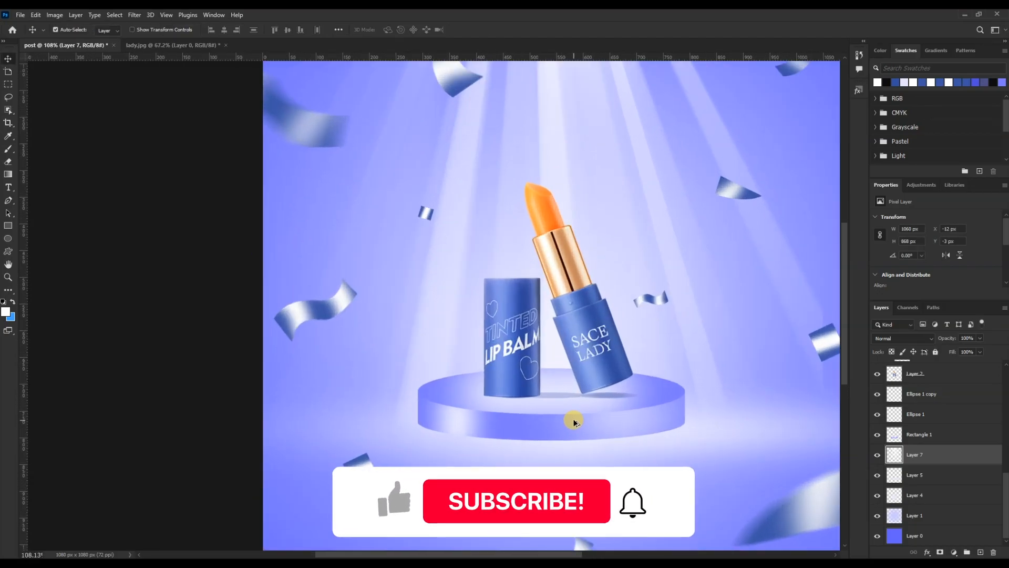
{"action": "left_click", "coordinate": [981, 552]}
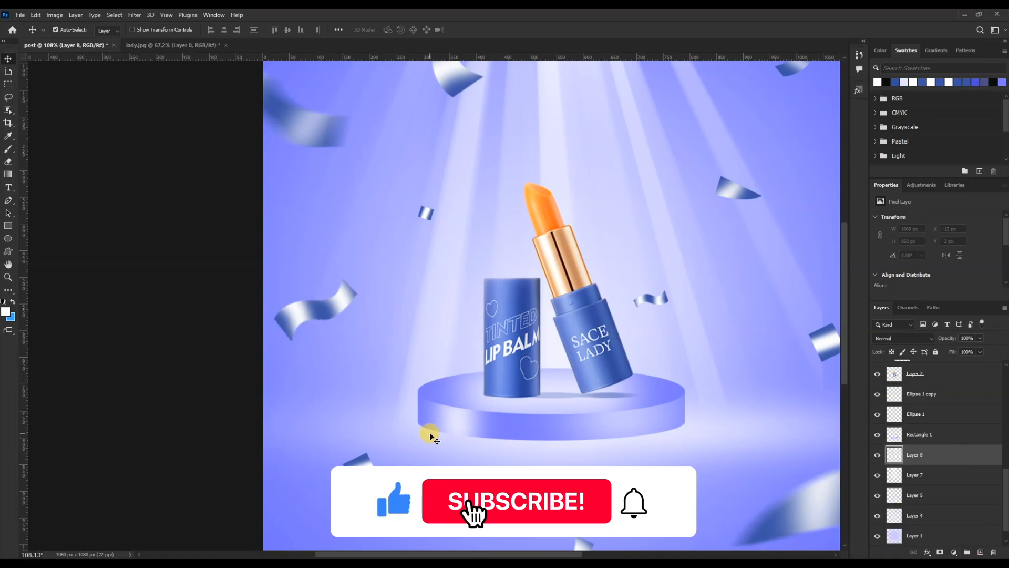
{"action": "left_click", "coordinate": [6, 311]}
{"action": "key", "text": "Return"}
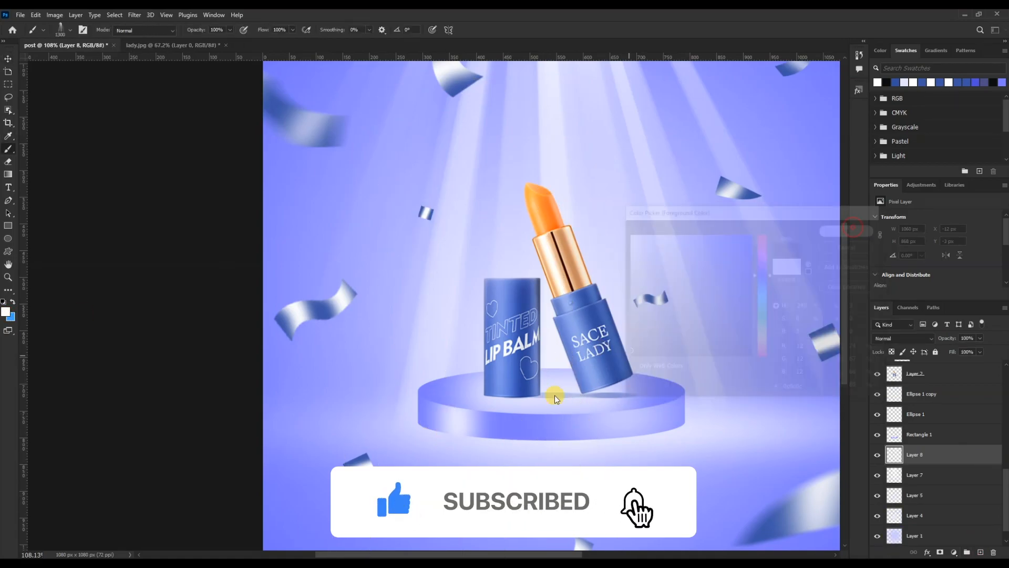
- Replace the sunshine brush with a soft round brush and reduce its size to 40 px
{"action": "left_click", "coordinate": [69, 31]}
{"action": "left_click", "coordinate": [18, 126]}
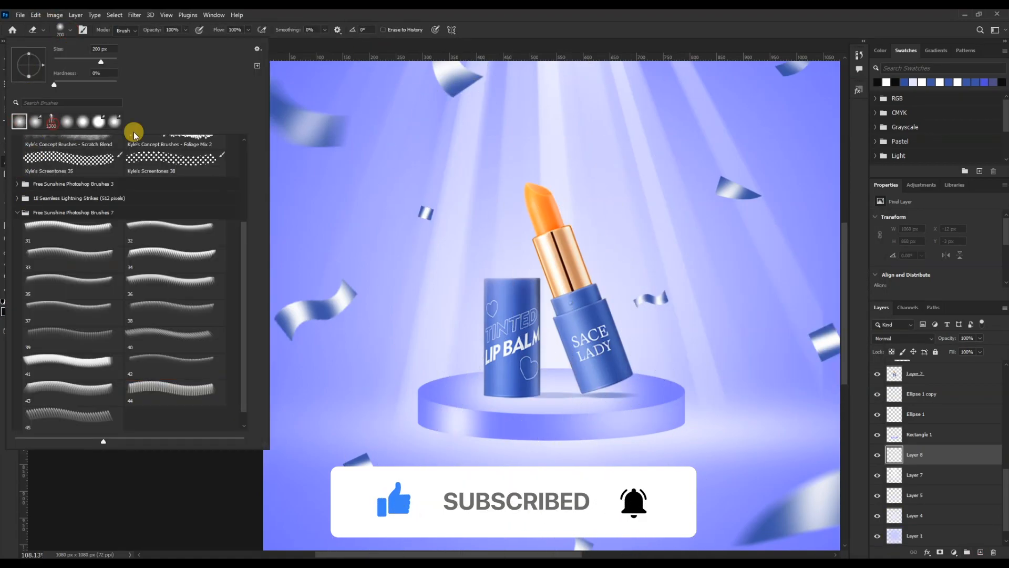
{"action": "key", "text": "e"}
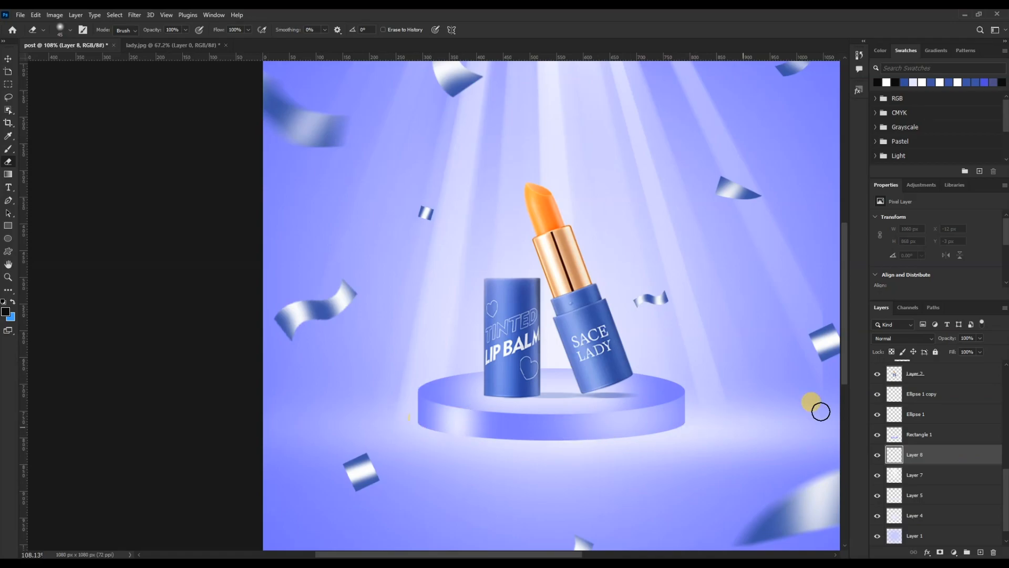
{"action": "scroll", "coordinate": [636, 415], "scroll_direction": "down", "scroll_amount": 3}
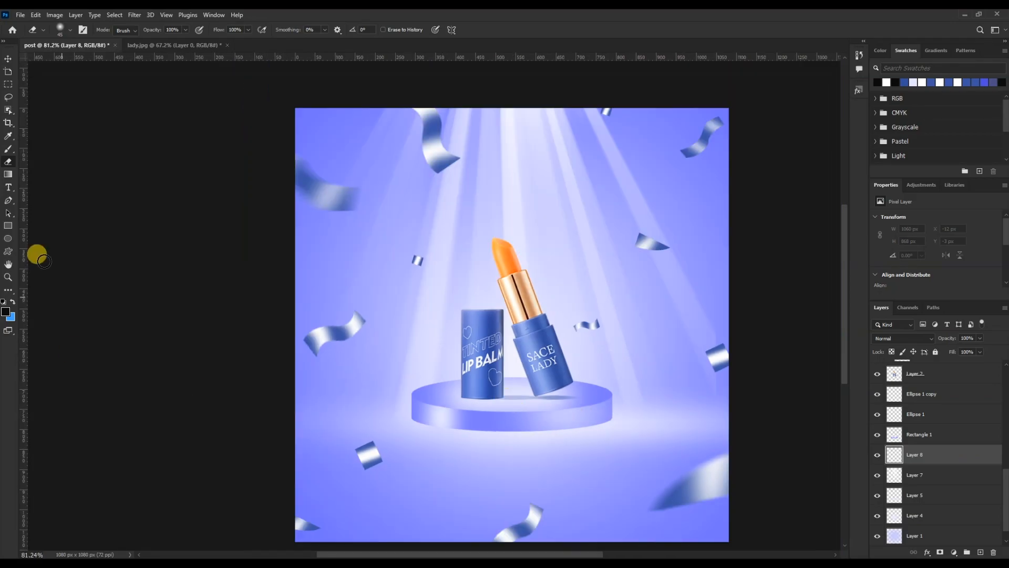
{"action": "key", "text": "b"}
{"action": "left_click", "coordinate": [68, 32]}
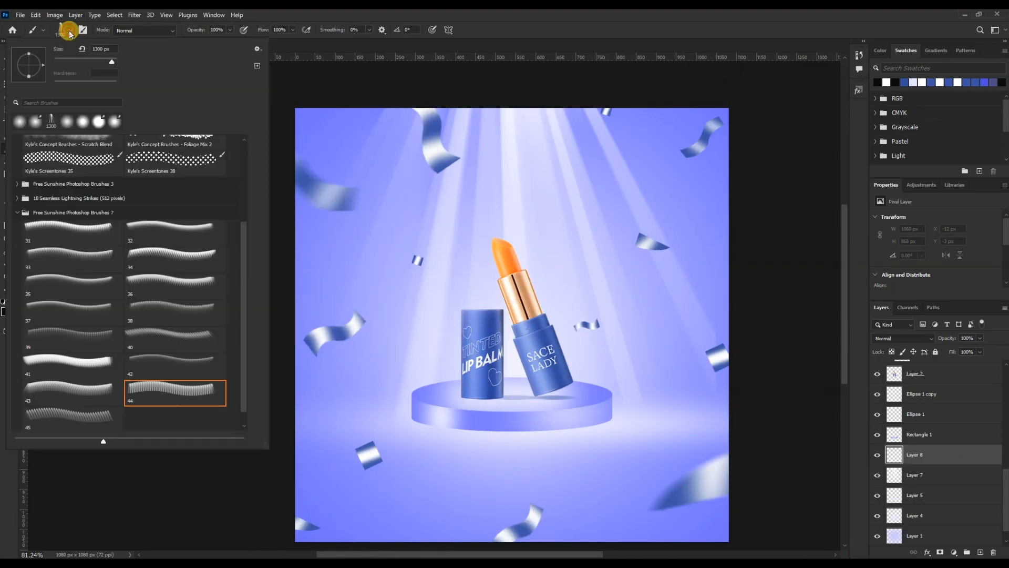
{"action": "left_click", "coordinate": [67, 123]}
{"action": "left_click", "coordinate": [592, 11]}
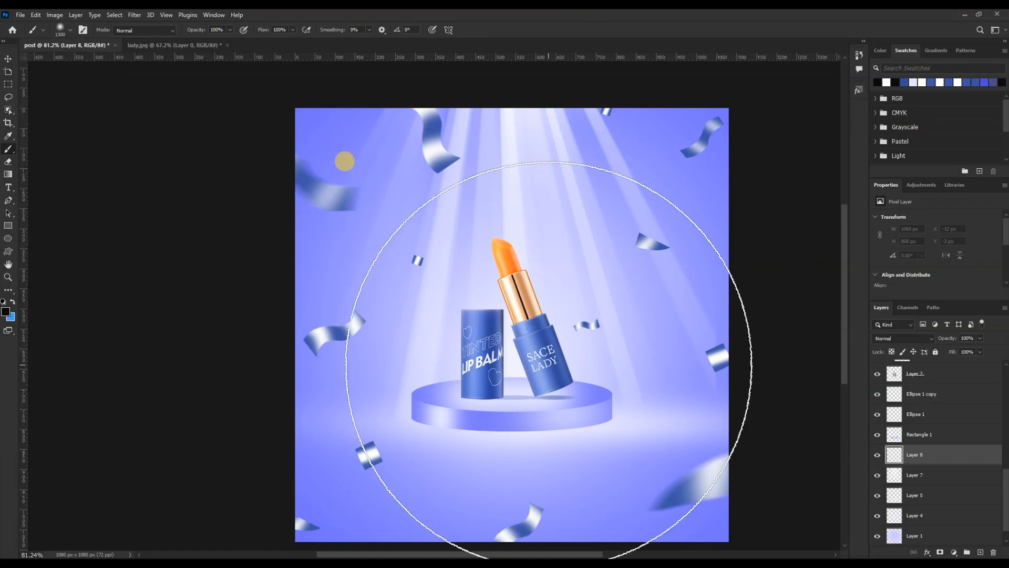
{"action": "key", "text": "bracketleft"}
{"action": "key", "text": "bracketleft"}
{"action": "key", "text": "bracketleft"}
{"action": "key", "text": "bracketleft"}
{"action": "key", "text": "bracketleft"}
{"action": "key", "text": "bracketleft"}
{"action": "key", "text": "bracketleft"}
{"action": "key", "text": "bracketleft"}
{"action": "key", "text": "bracketleft"}
{"action": "key", "text": "bracketleft"}
{"action": "key", "text": "bracketleft"}
{"action": "key", "text": "bracketleft"}
{"action": "key", "text": "bracketleft"}
{"action": "key", "text": "bracketleft"}
{"action": "key", "text": "bracketleft"}
{"action": "key", "text": "bracketleft"}
{"action": "key", "text": "bracketleft"}
{"action": "scroll", "coordinate": [418, 431], "scroll_direction": "up", "scroll_amount": 8}
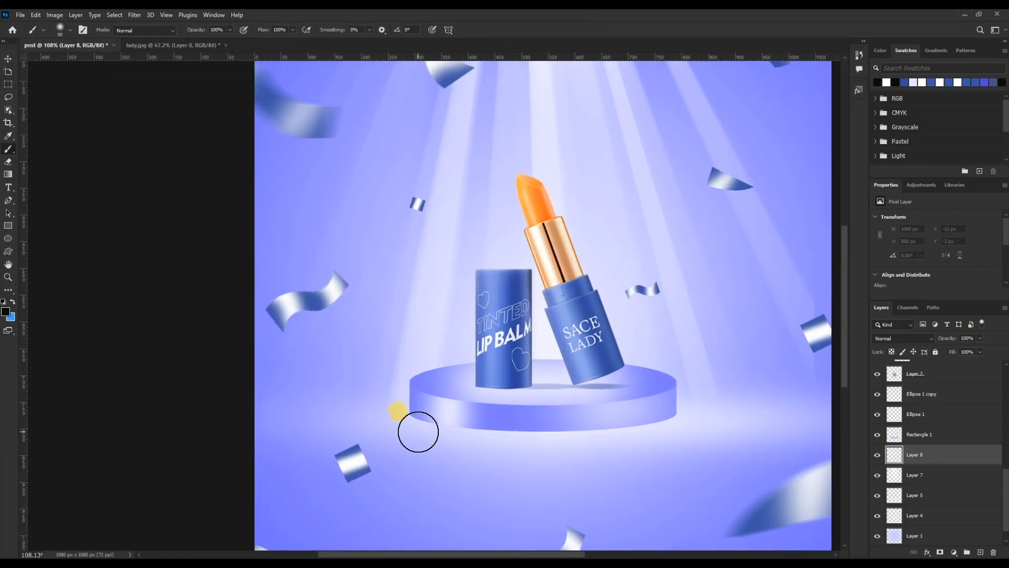
{"action": "key", "text": "bracketleft"}
{"action": "key", "text": "bracketleft"}
{"action": "key", "text": "bracketleft"}
{"action": "key", "text": "bracketleft"}
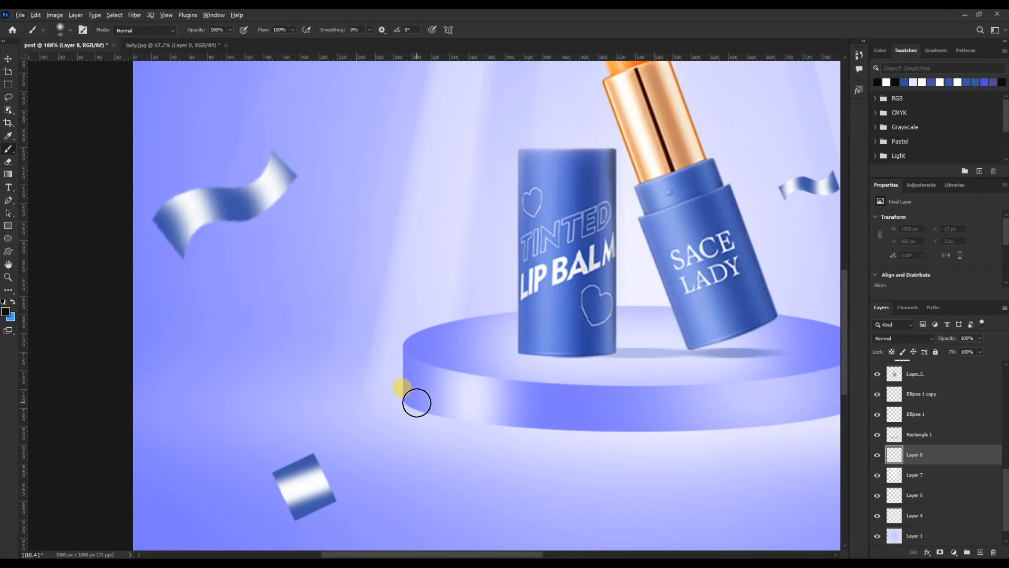
- Paint a soft black shadow along the podium's lower edge and erase the excess beneath it
{"action": "mouse_move", "coordinate": [416, 403]}
{"action": "left_mouse_down"}
{"action": "mouse_move", "coordinate": [564, 424]}
{"action": "mouse_move", "coordinate": [826, 417]}
{"action": "mouse_move", "coordinate": [542, 420]}
{"action": "left_mouse_up"}
{"action": "left_click_drag", "start_coordinate": [544, 425], "coordinate": [623, 404]}
{"action": "key", "text": "e"}
{"action": "mouse_move", "coordinate": [579, 467]}
{"action": "left_mouse_down"}
{"action": "mouse_move", "coordinate": [481, 459]}
{"action": "mouse_move", "coordinate": [621, 442]}
{"action": "left_mouse_up"}
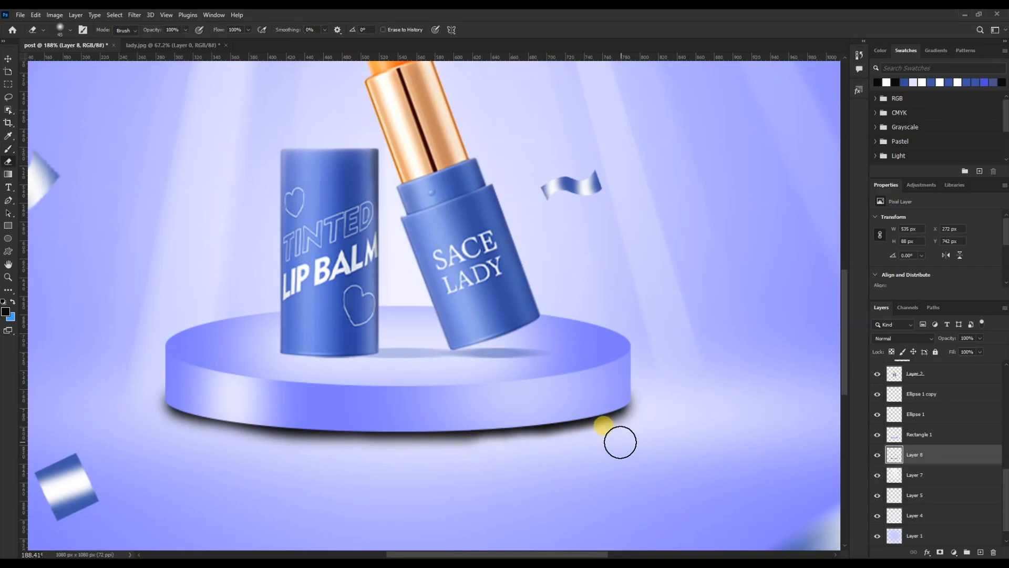
- Reapply the last filter to the podium shadow and set its layer opacity to 57%
{"action": "scroll", "coordinate": [604, 406], "scroll_direction": "down", "scroll_amount": 7}
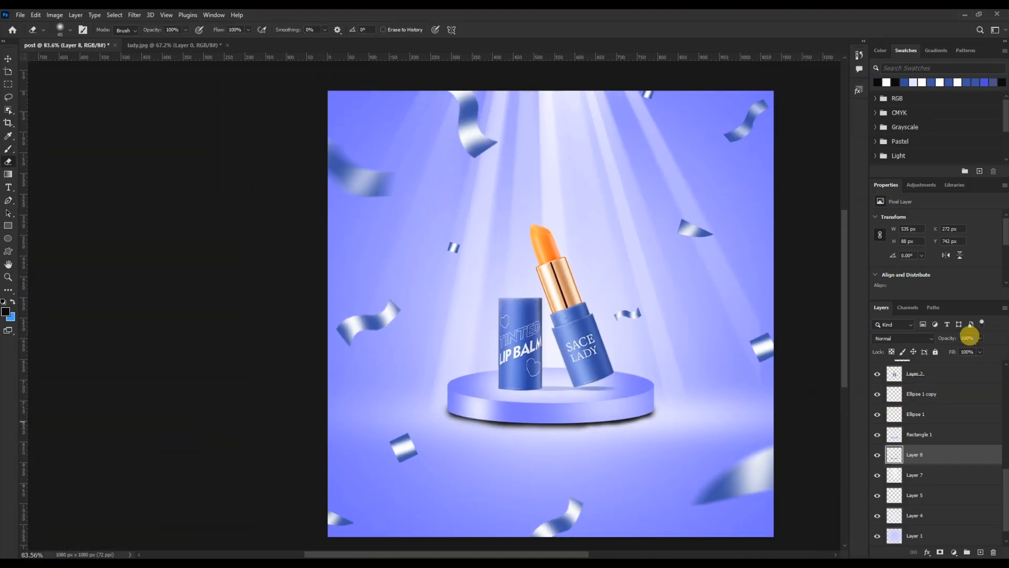
{"action": "left_click", "coordinate": [119, 16]}
{"action": "left_click", "coordinate": [134, 16]}
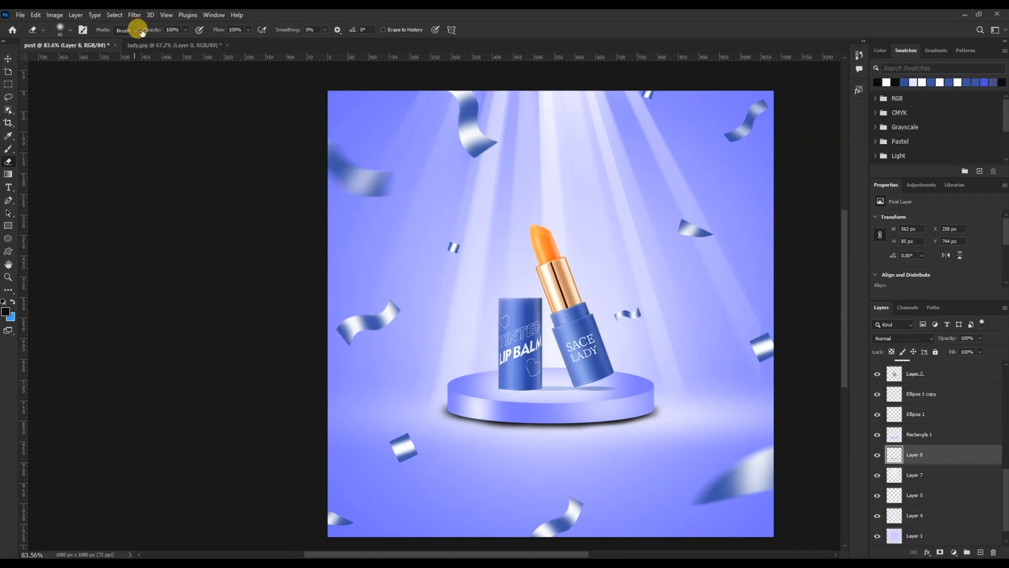
{"action": "left_click_drag", "start_coordinate": [944, 341], "coordinate": [945, 341]}
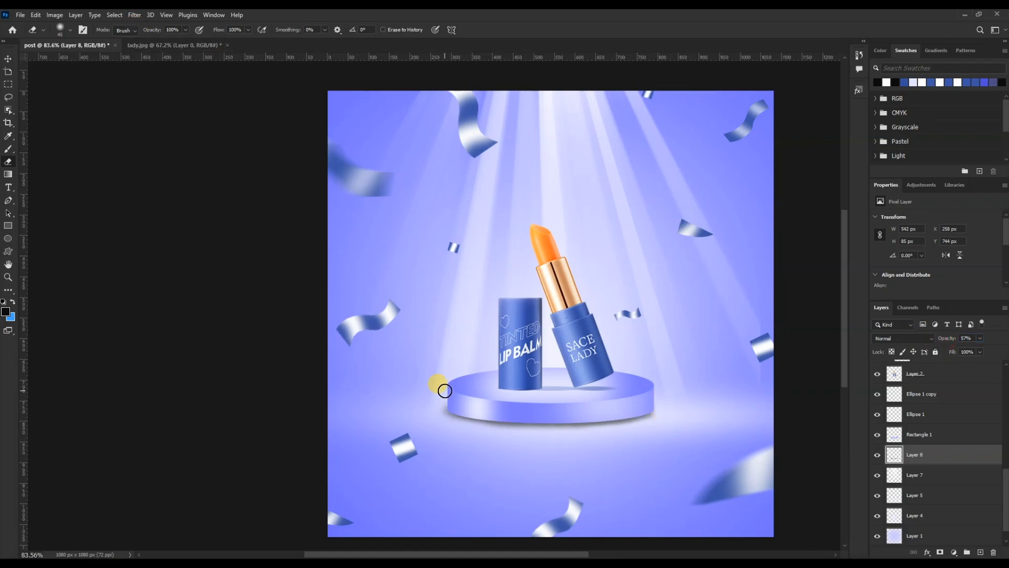
- Squash the podium shadow vertically with Free Transform and lower its opacity to 39%
{"action": "key", "text": "ctrl+t"}
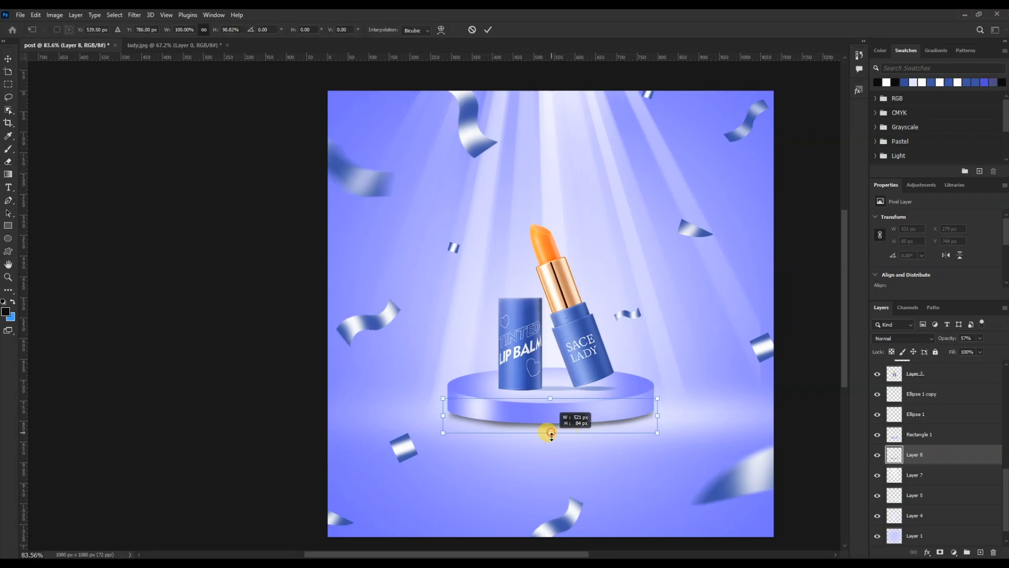
{"action": "left_click_drag", "start_coordinate": [953, 341], "coordinate": [943, 342]}
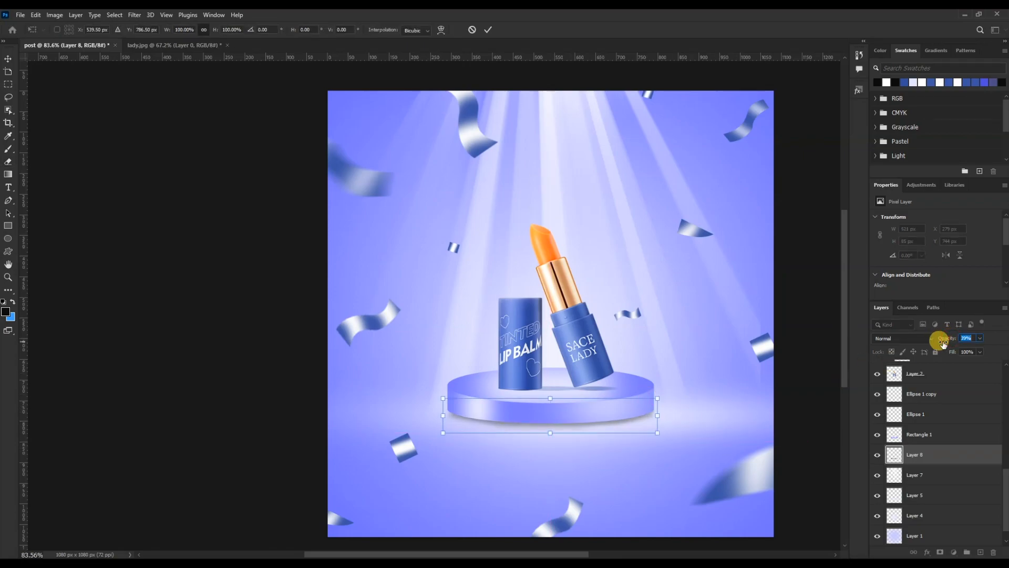
{"action": "left_click_drag", "start_coordinate": [552, 434], "coordinate": [552, 422]}
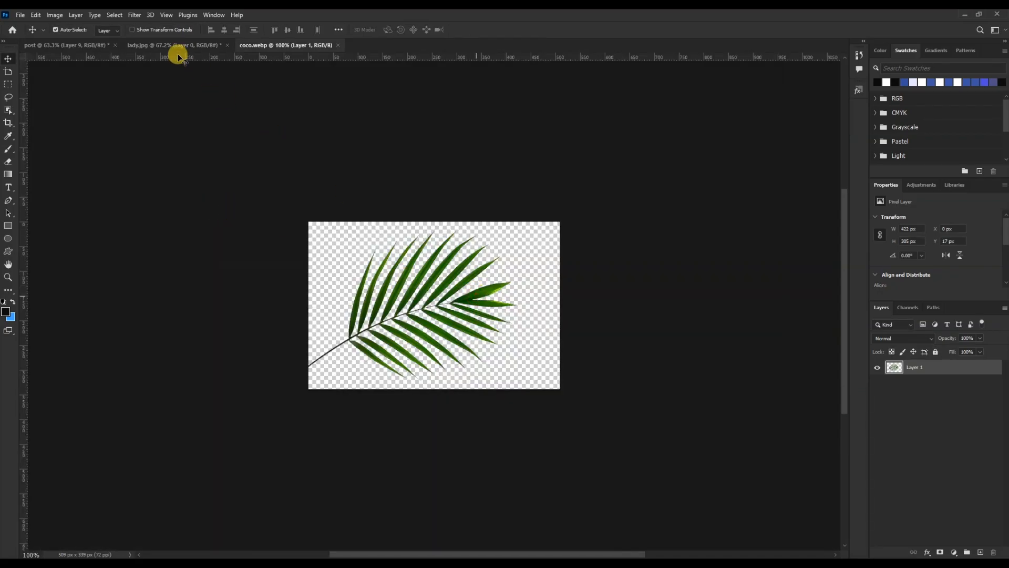
- Copy the palm leaf from coco.webp into the post, enlarge it to about 575 by 732 px, and rotate it upright behind the products
{"action": "left_click_drag", "start_coordinate": [178, 54], "coordinate": [461, 303]}
{"action": "key", "text": "ctrl+t"}
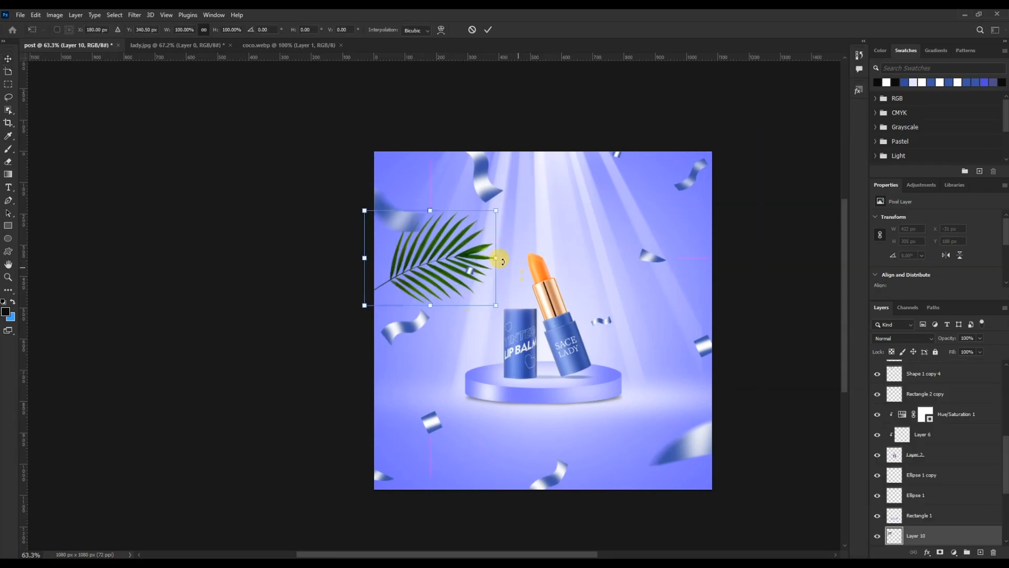
{"action": "left_click_drag", "start_coordinate": [497, 258], "coordinate": [602, 258]}
{"action": "left_click_drag", "start_coordinate": [610, 167], "coordinate": [543, 109]}
{"action": "left_click_drag", "start_coordinate": [508, 223], "coordinate": [463, 214]}
{"action": "key", "text": "Return"}
- Apply a near-black Color Overlay (#00020c) to the palm leaf and lower its layer opacity
{"action": "left_click", "coordinate": [927, 552]}
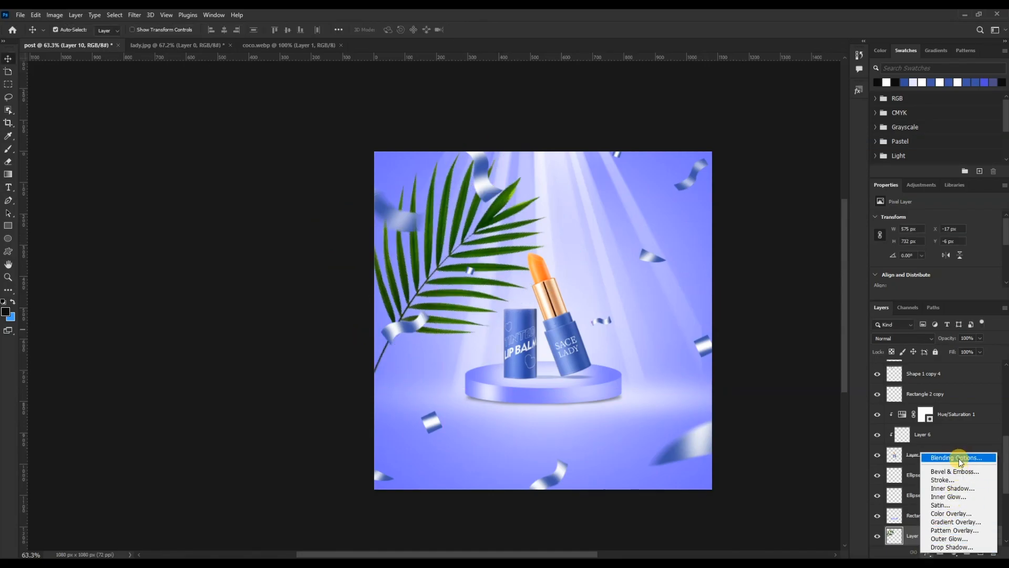
{"action": "left_click", "coordinate": [951, 513]}
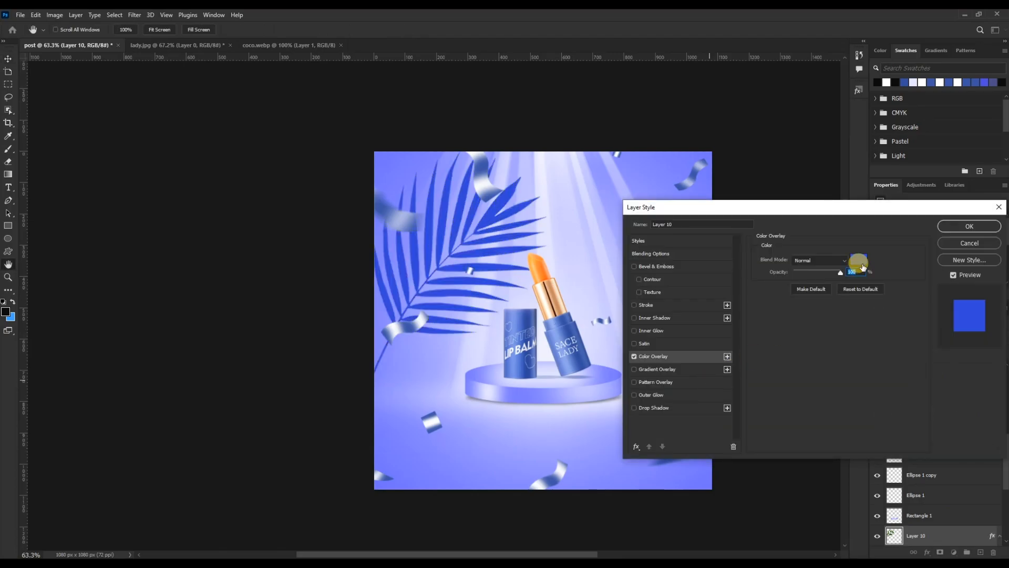
{"action": "left_click", "coordinate": [859, 261]}
{"action": "left_click", "coordinate": [752, 353]}
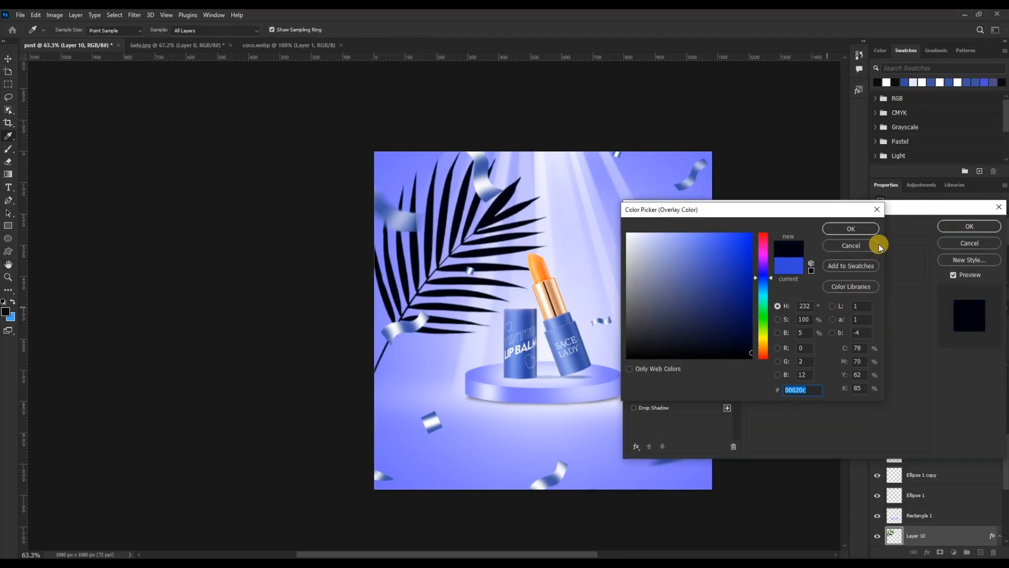
{"action": "left_click", "coordinate": [854, 230]}
{"action": "left_click", "coordinate": [970, 226]}
{"action": "left_click_drag", "start_coordinate": [937, 336], "coordinate": [908, 352]}
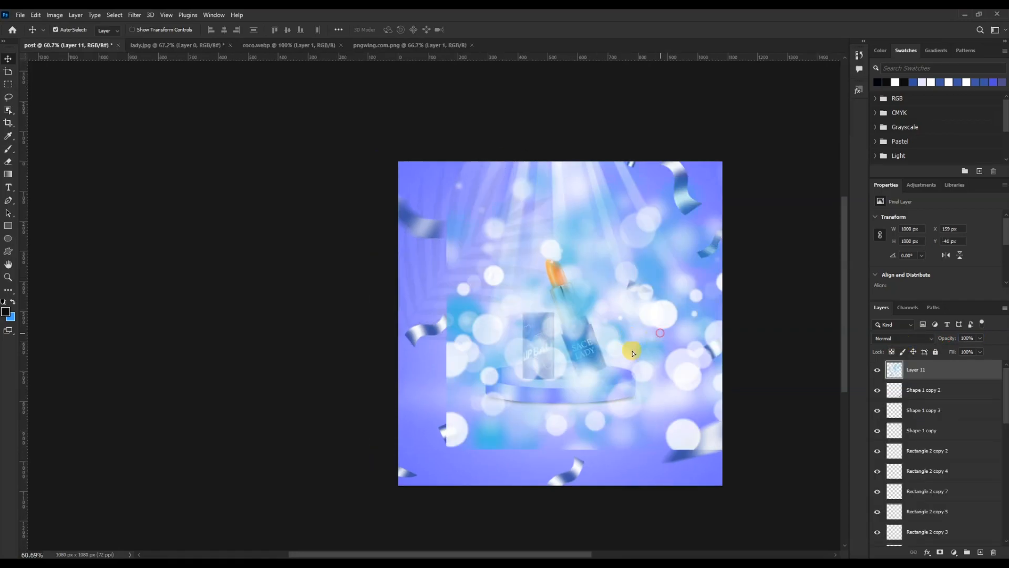
- Enlarge the bokeh layer to about 1092 by 1092 px to cover the canvas and send it directly above the base colour layer
{"action": "left_click_drag", "start_coordinate": [705, 324], "coordinate": [723, 322]}
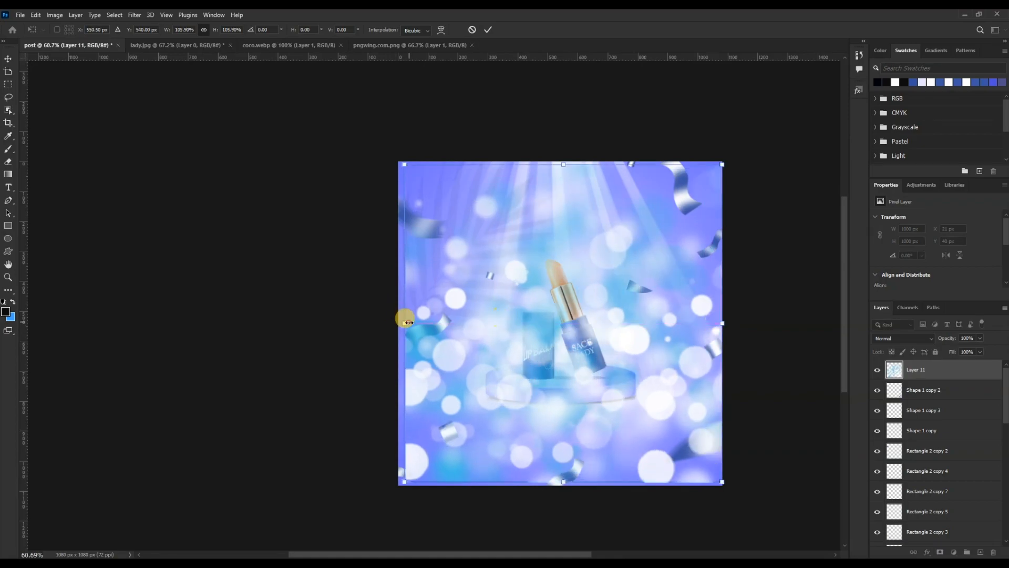
{"action": "left_click_drag", "start_coordinate": [404, 322], "coordinate": [395, 322]}
{"action": "double_click", "coordinate": [578, 399]}
{"action": "key", "text": "ctrl+shift+bracketleft"}
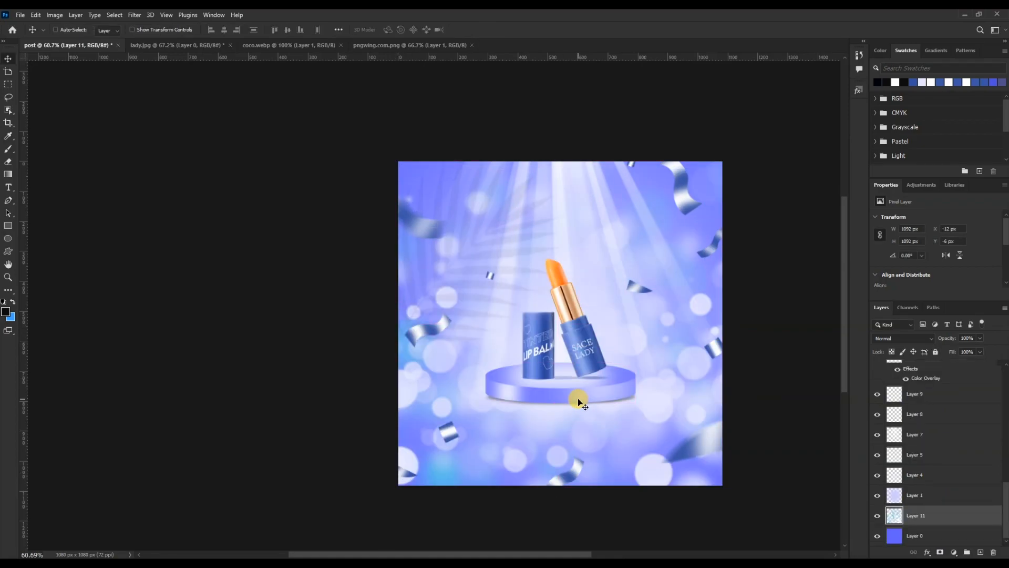